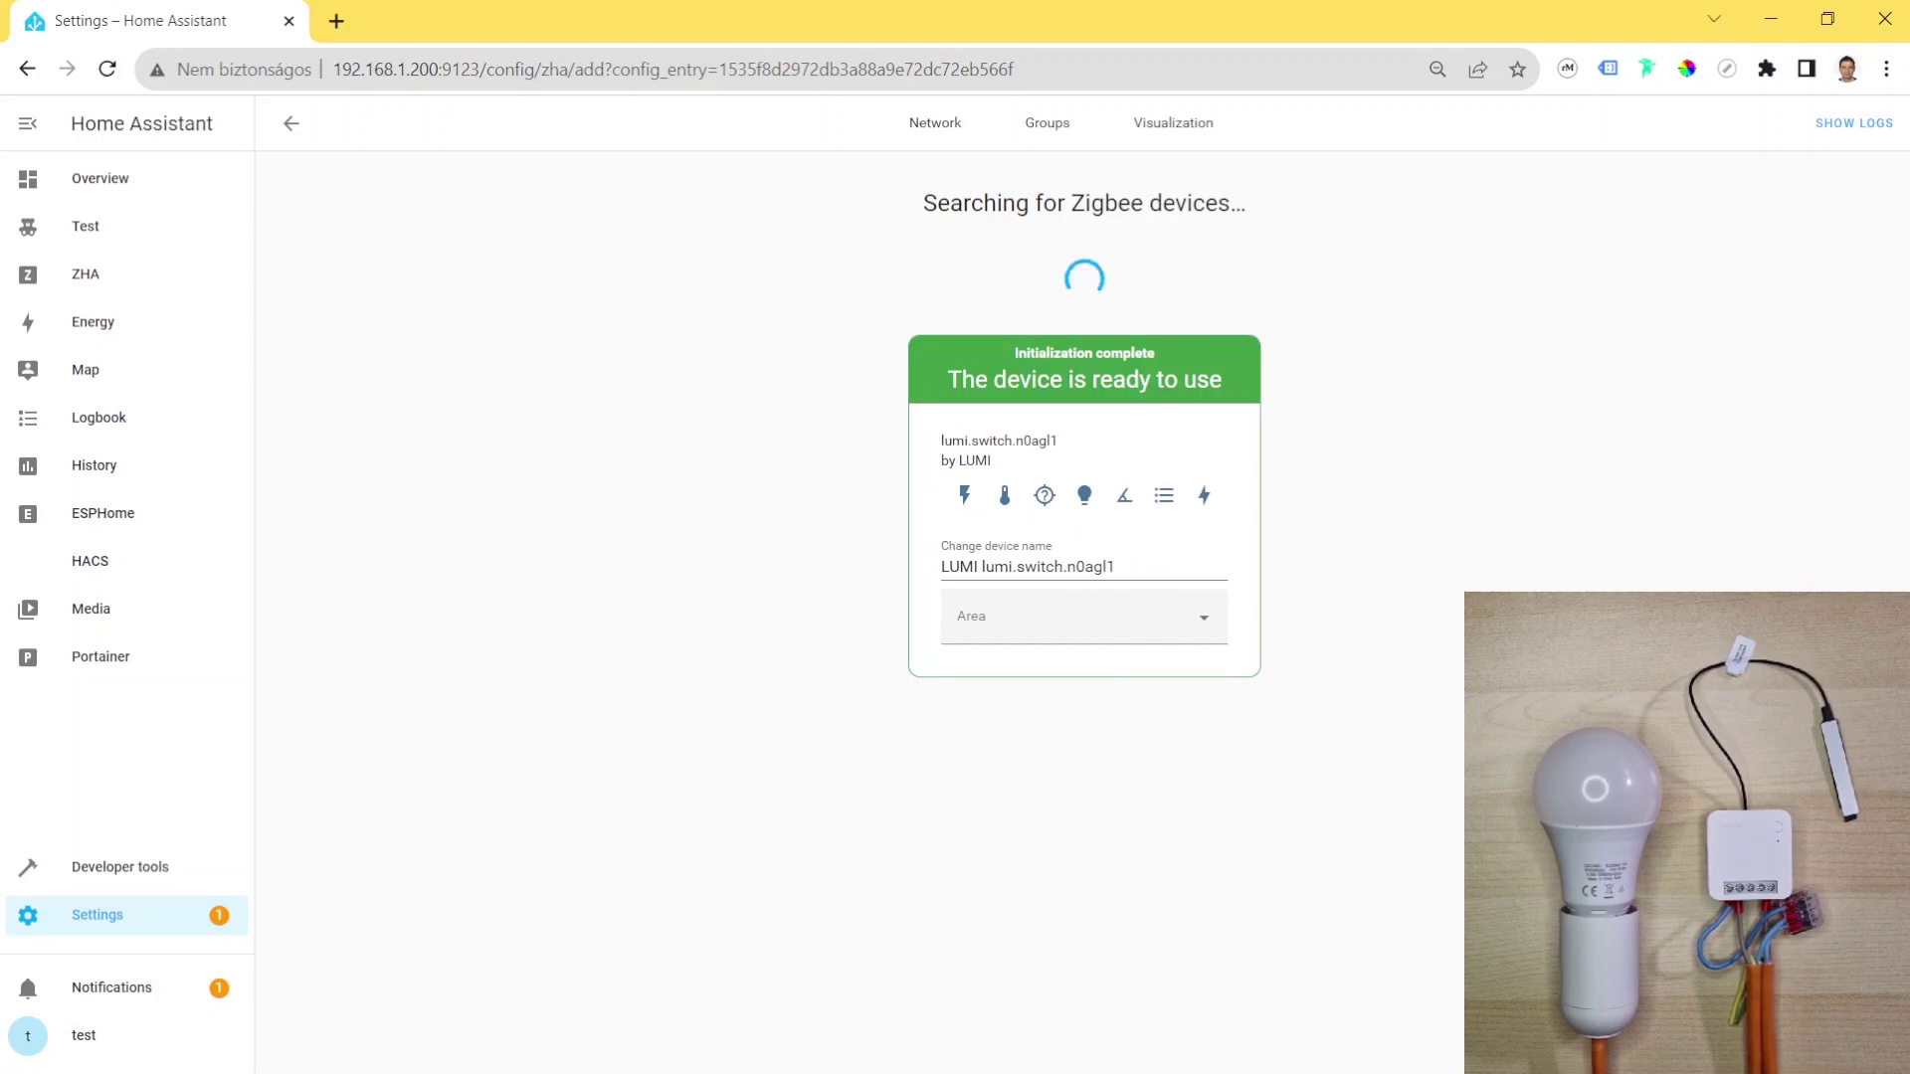
# - Assign the newly paired LUMI lumi.switch.n0agl1 device to the Demo area and leave the pairing page
pyautogui.click(1183, 624)
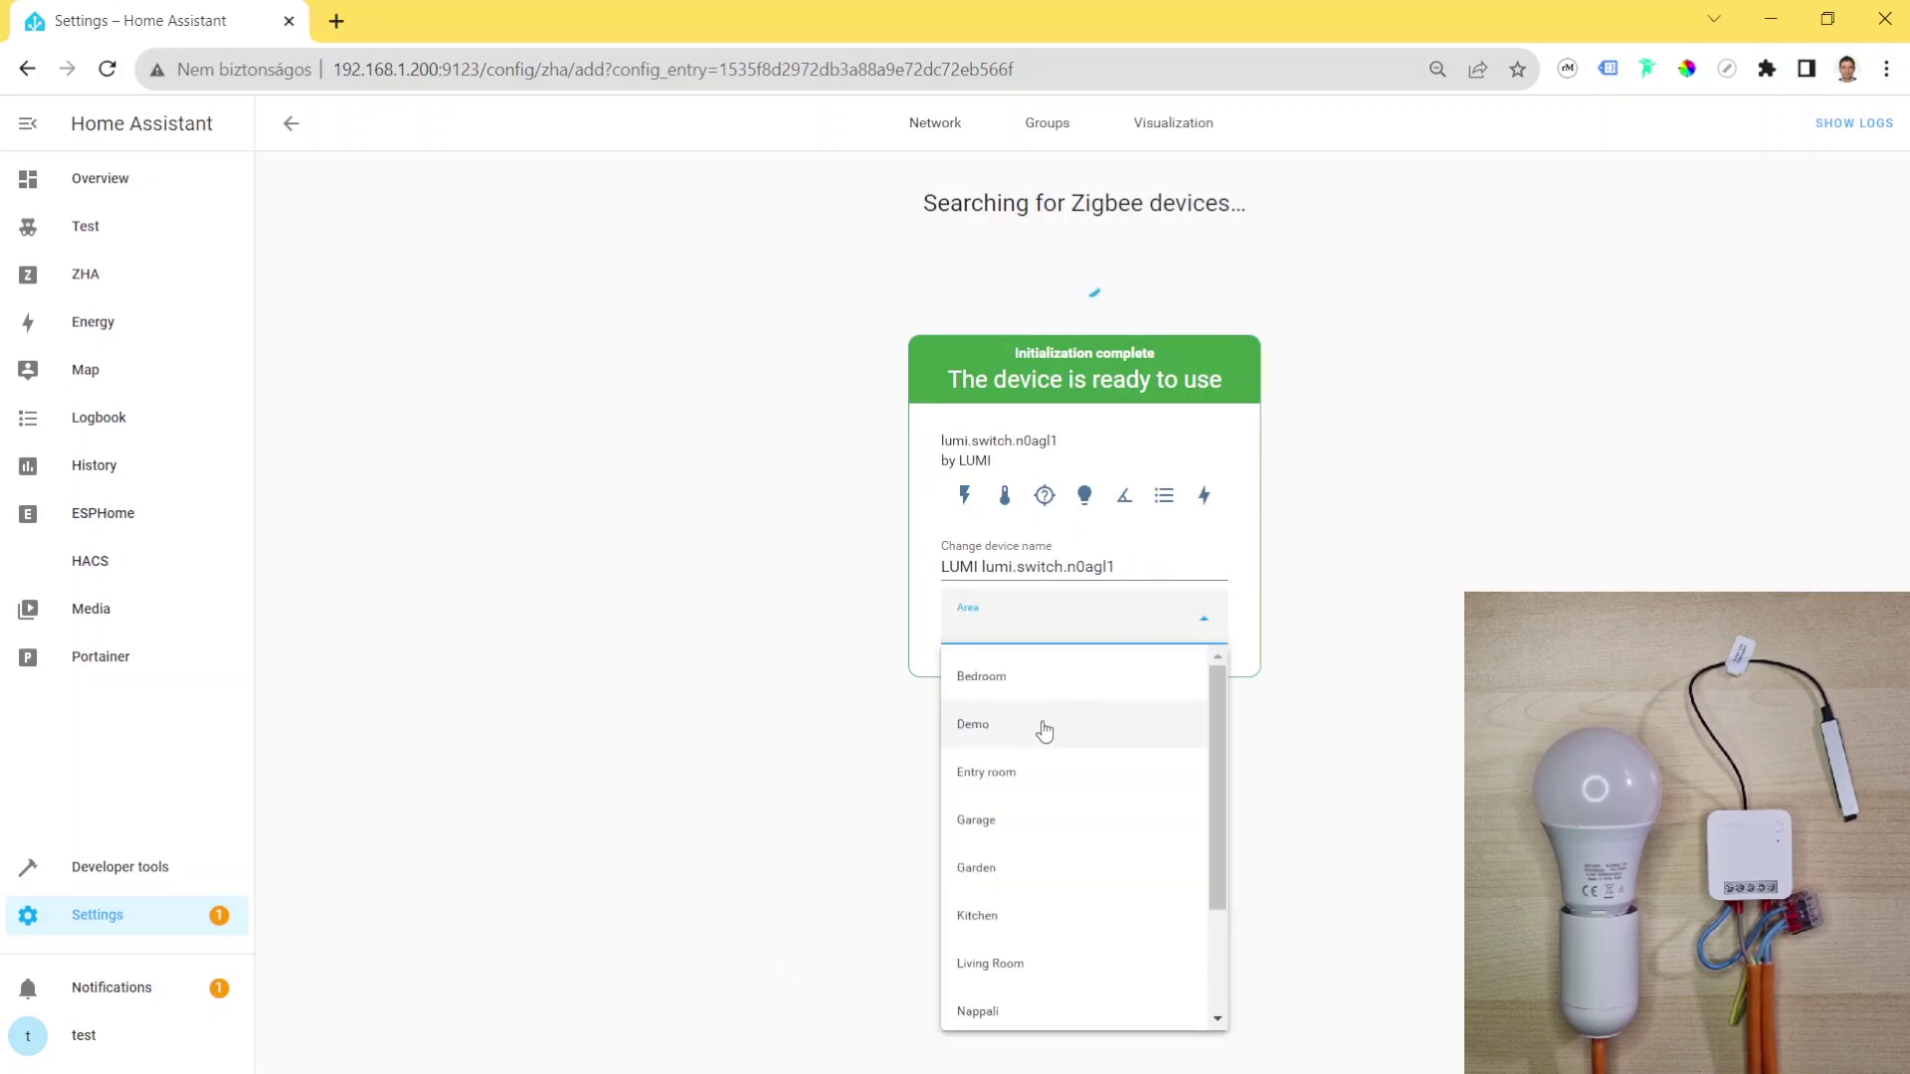
pyautogui.click(1037, 727)
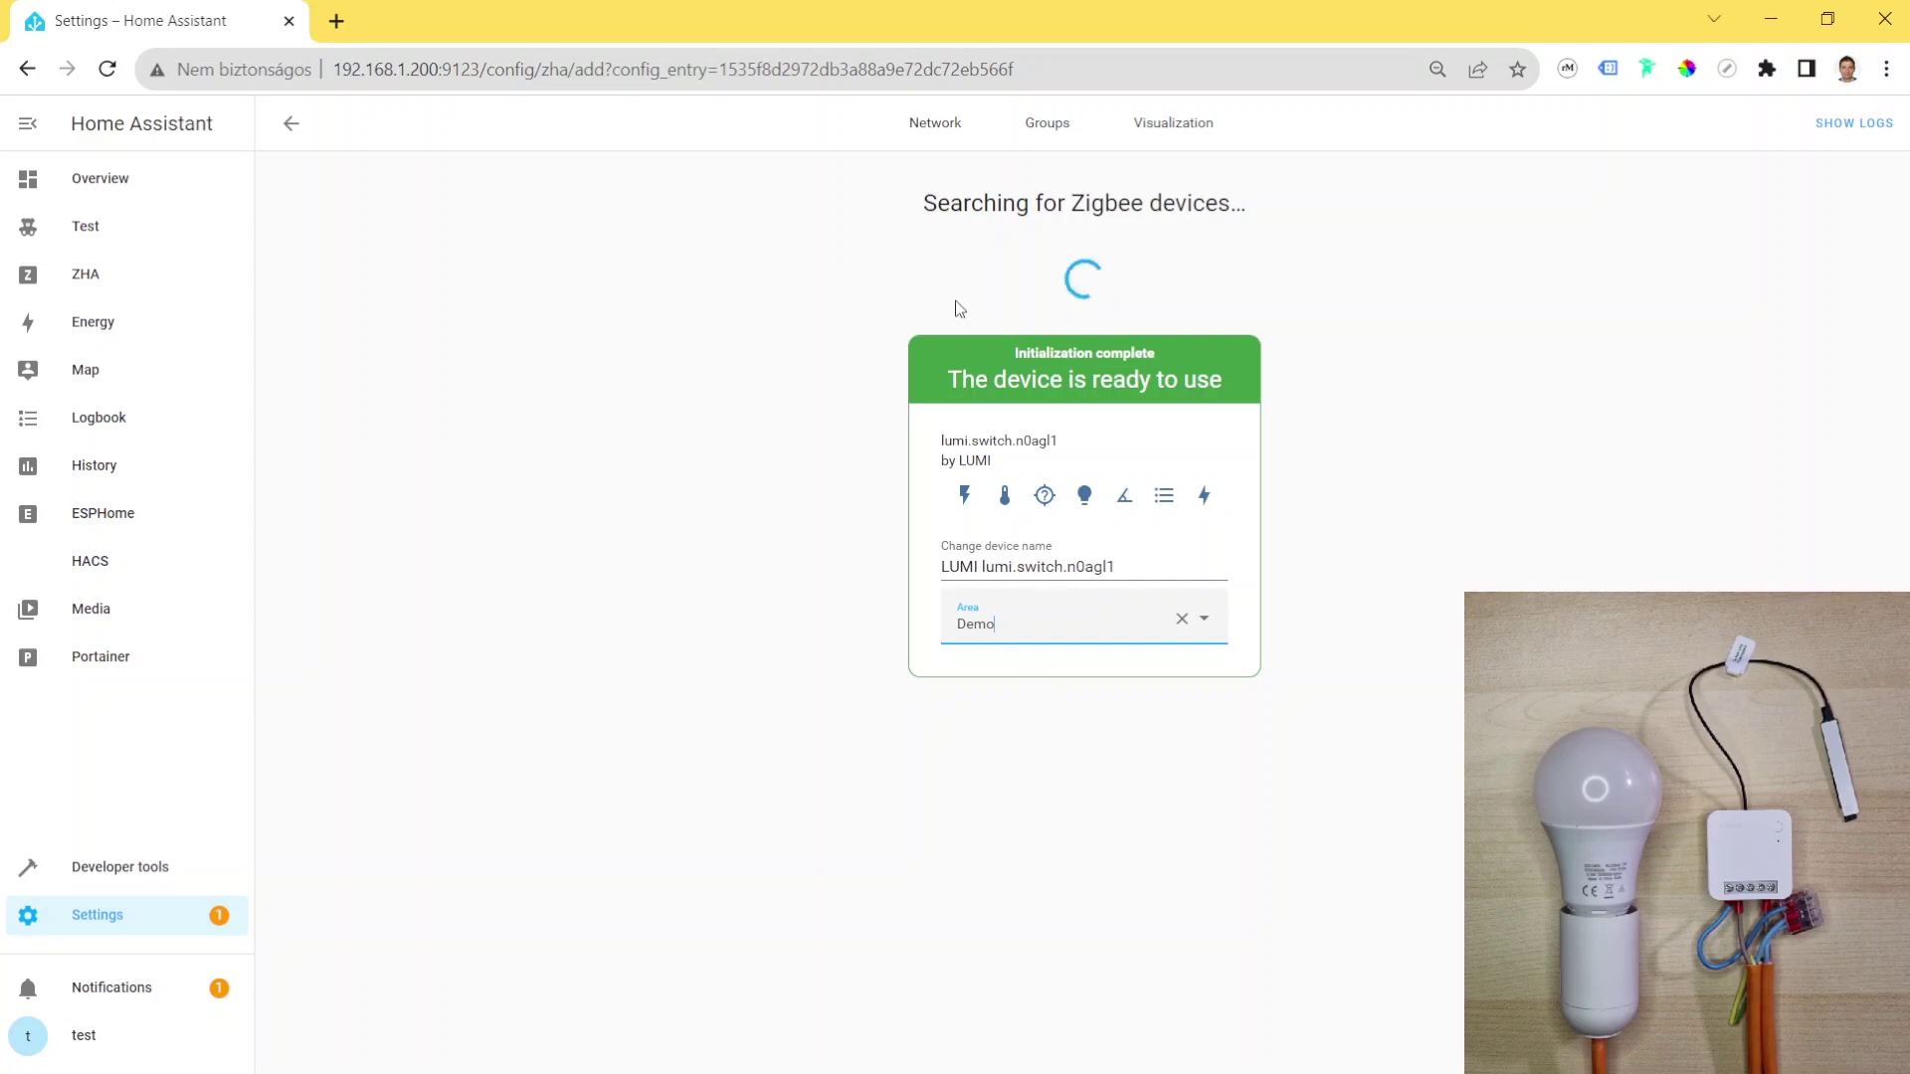
pyautogui.click(295, 130)
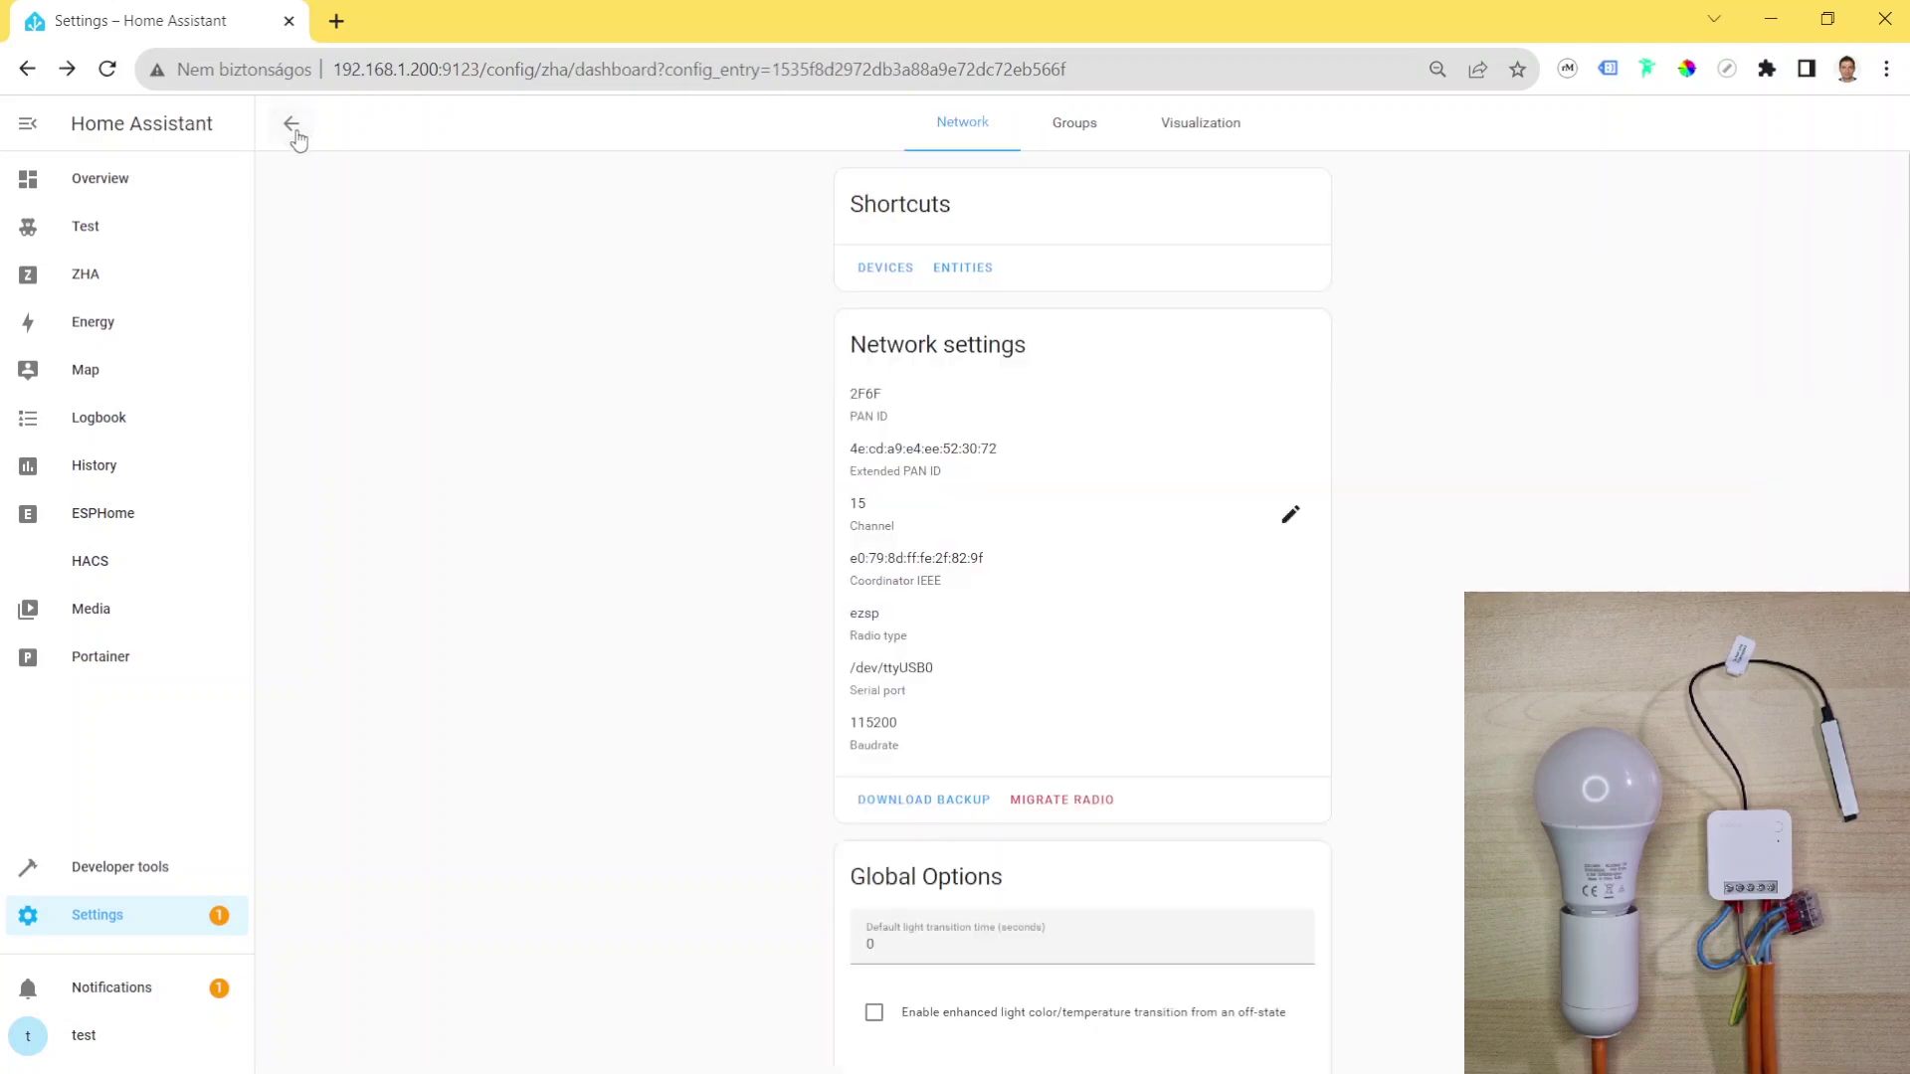
# - Open the LUMI lumi.switch.n0agl1 device page from the Zigbee Home Automation integration's device list
pyautogui.click(292, 127)
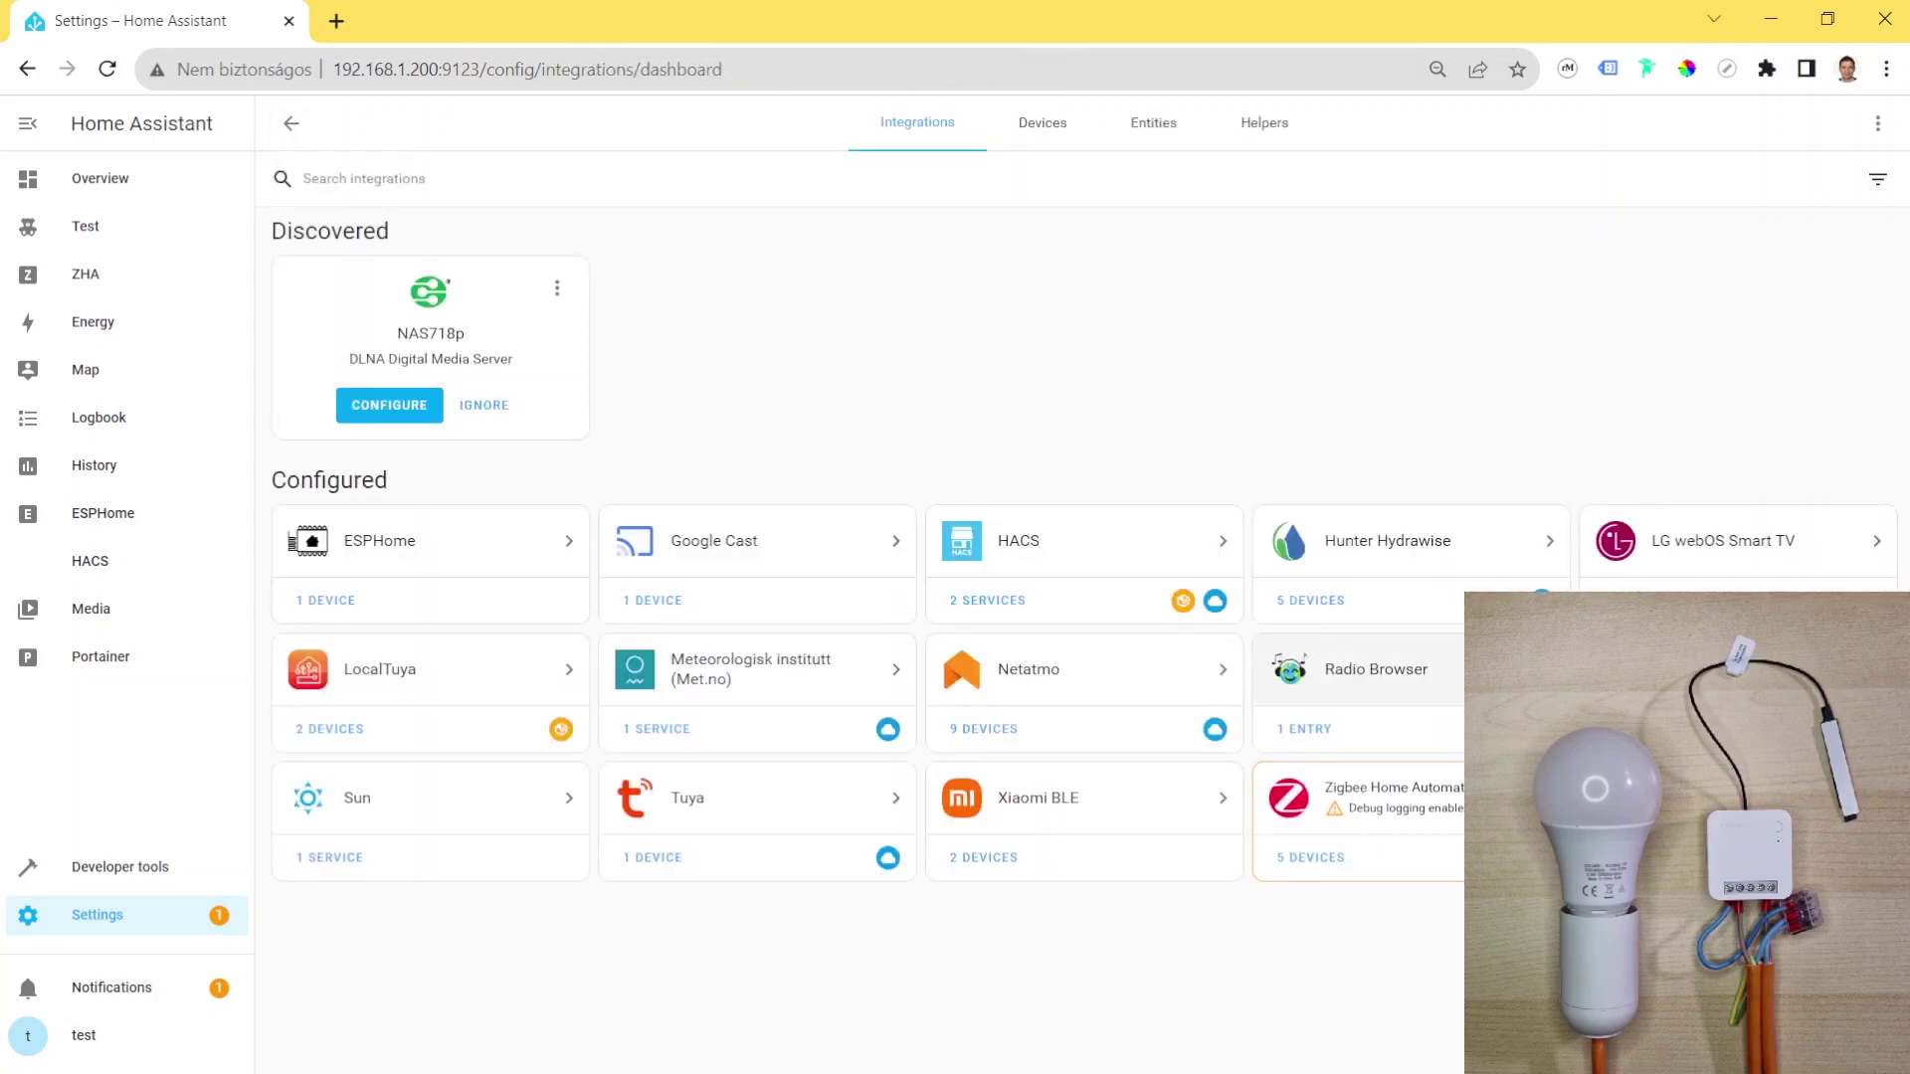
pyautogui.click(1309, 858)
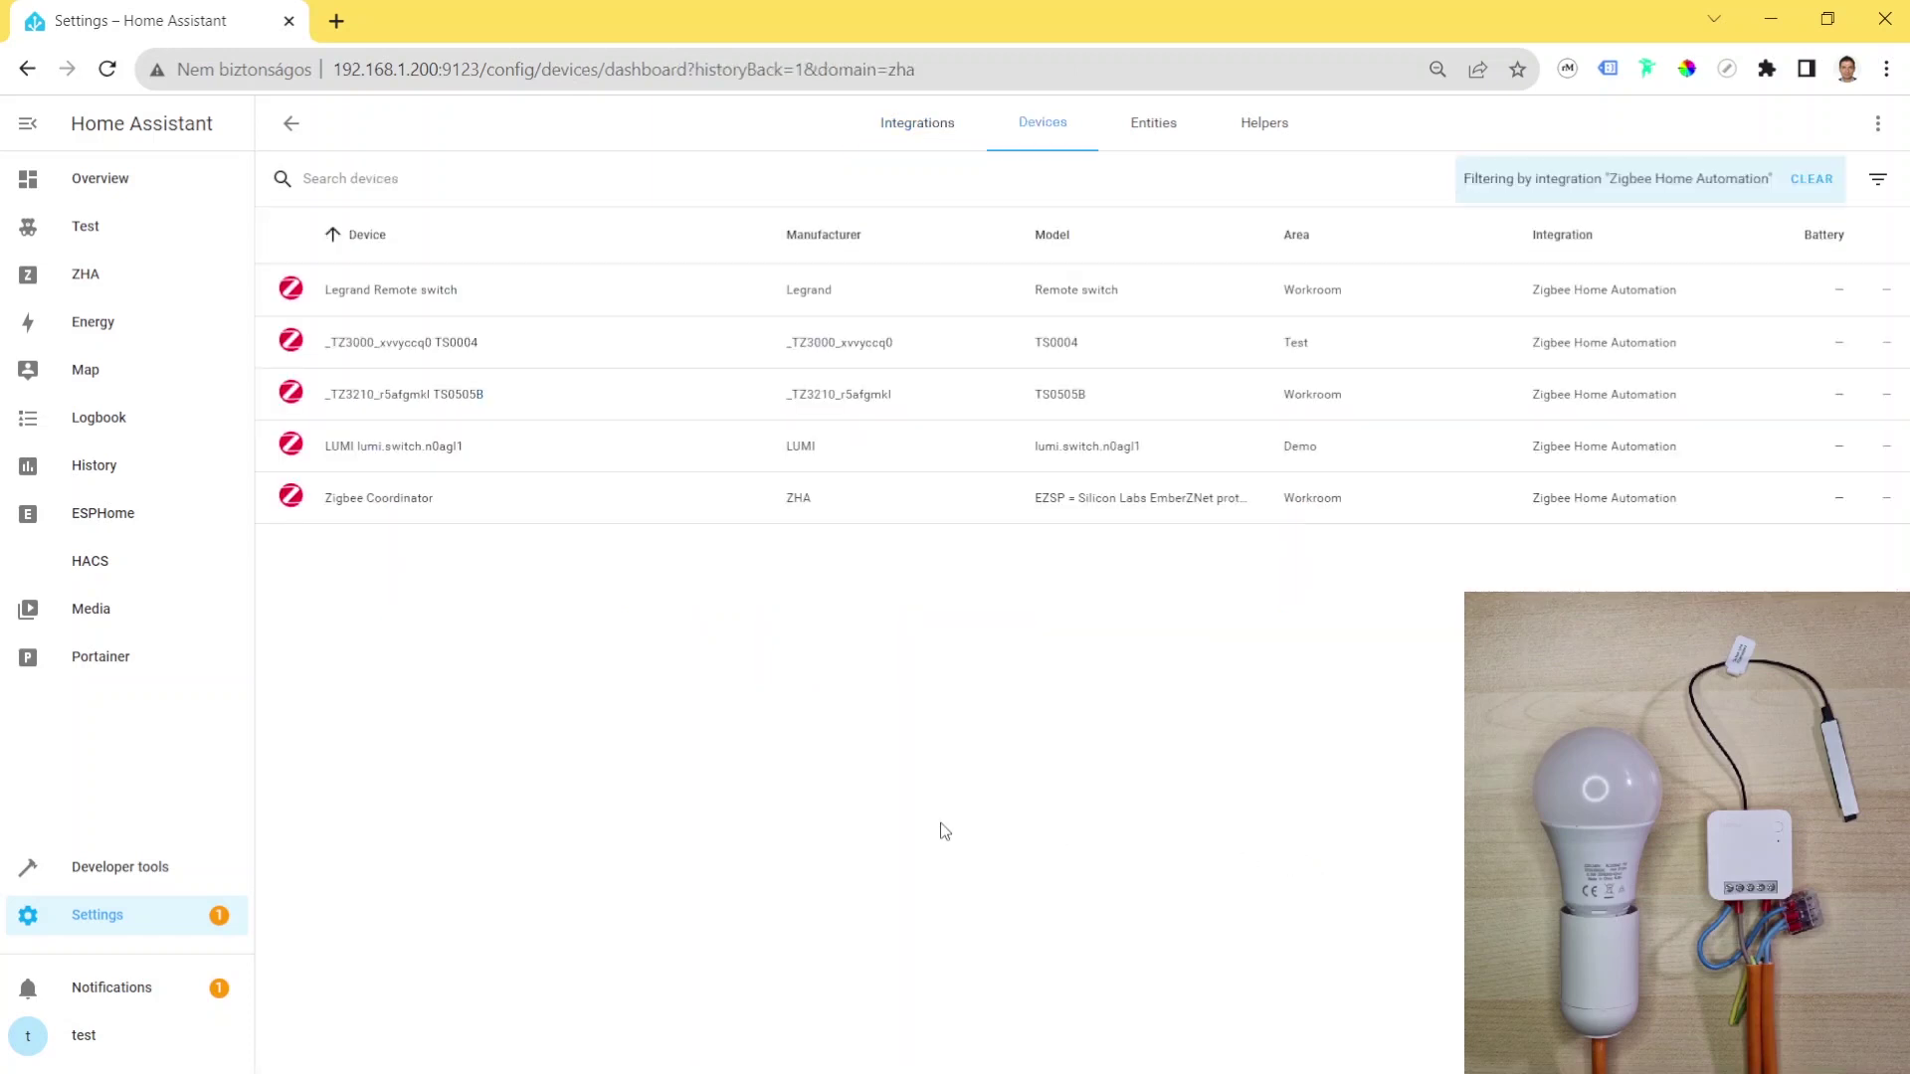
pyautogui.click(394, 449)
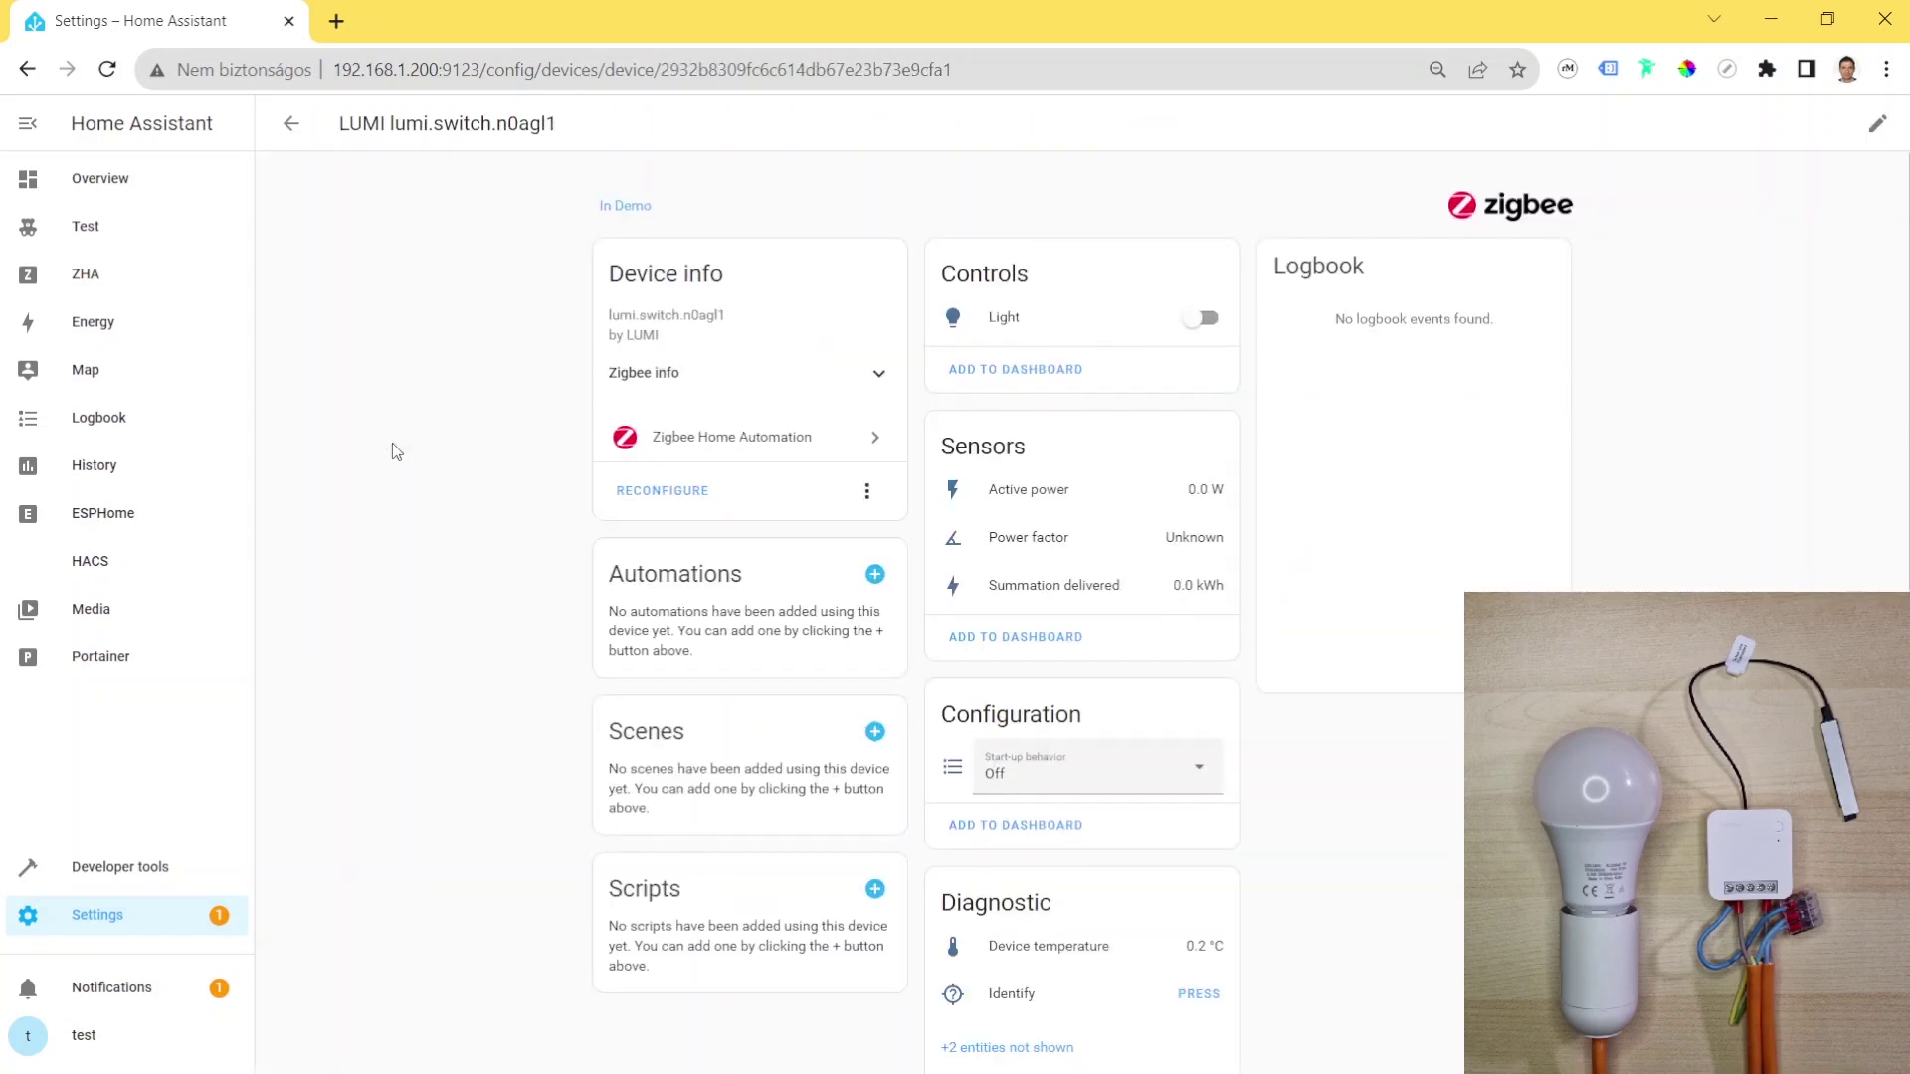
# - Turn on the device's light and set its start-up behavior to On
pyautogui.click(1212, 322)
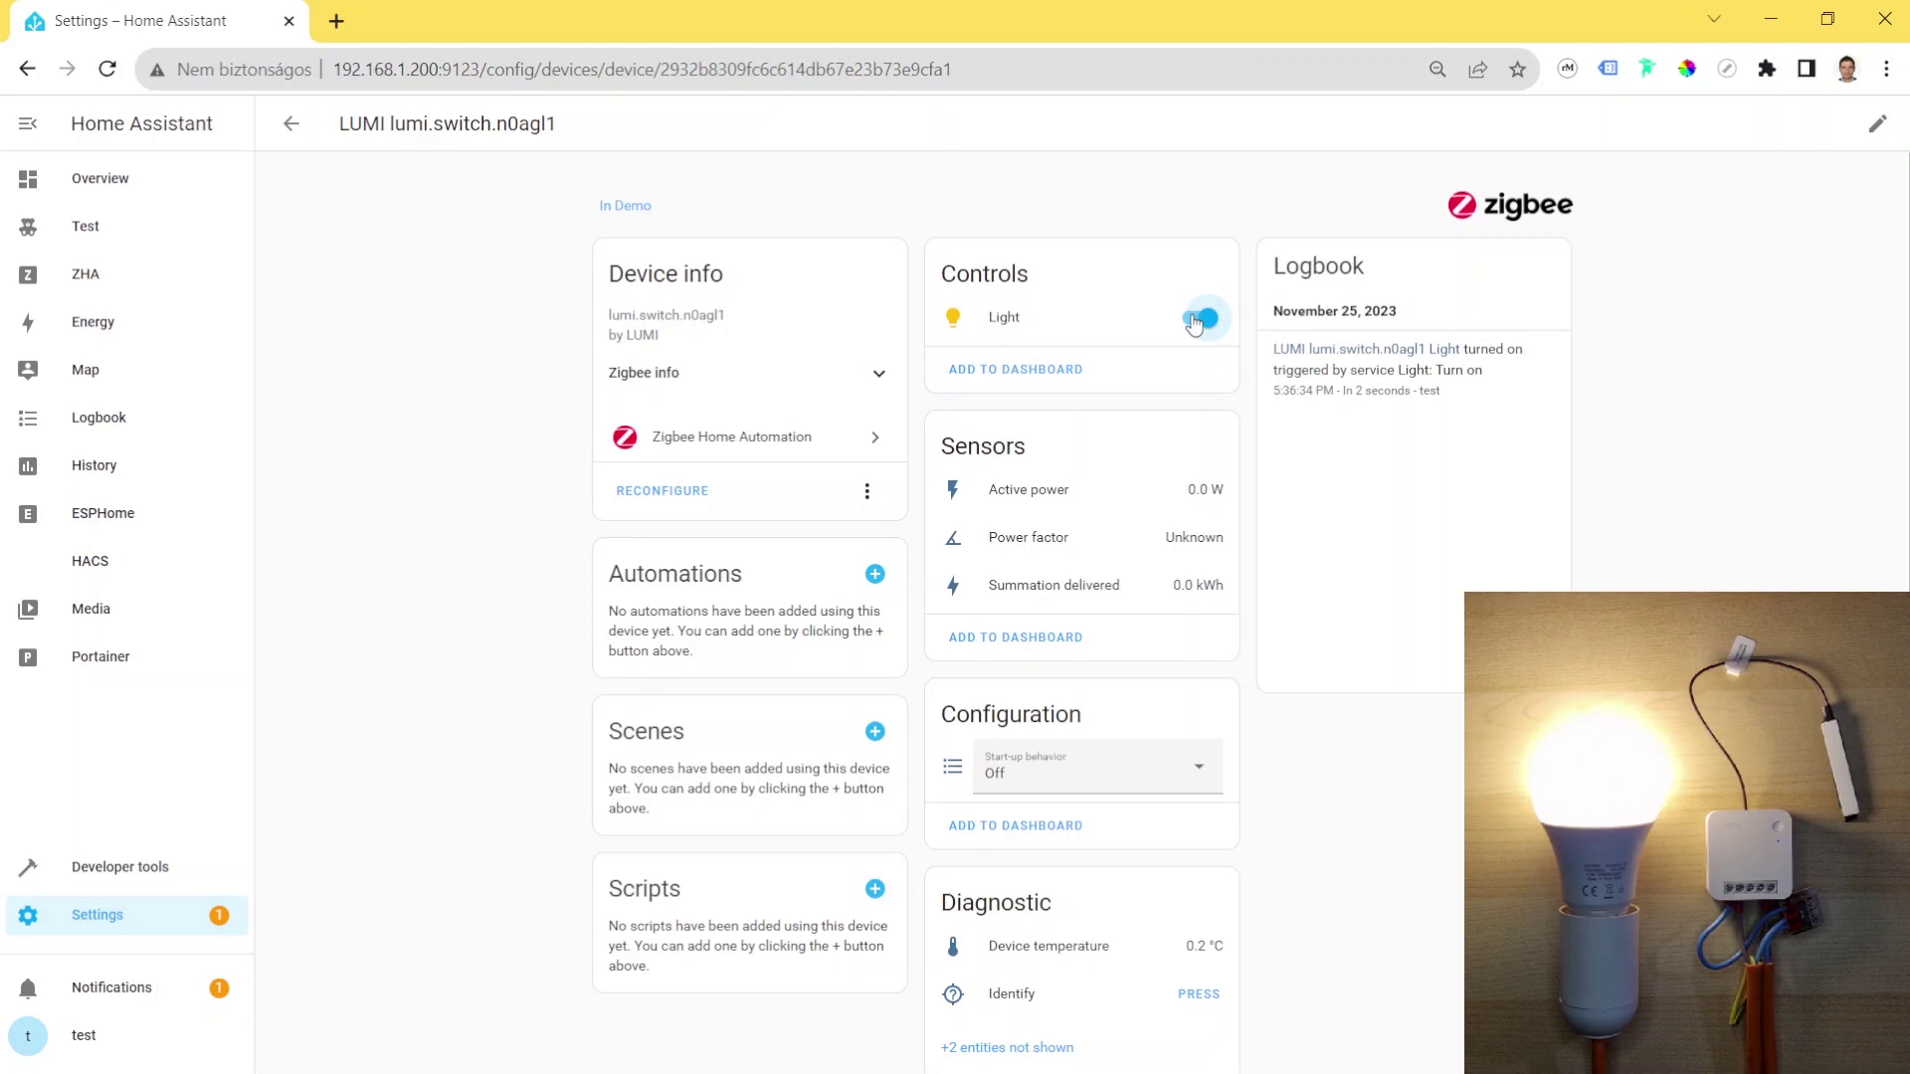
pyautogui.click(1094, 782)
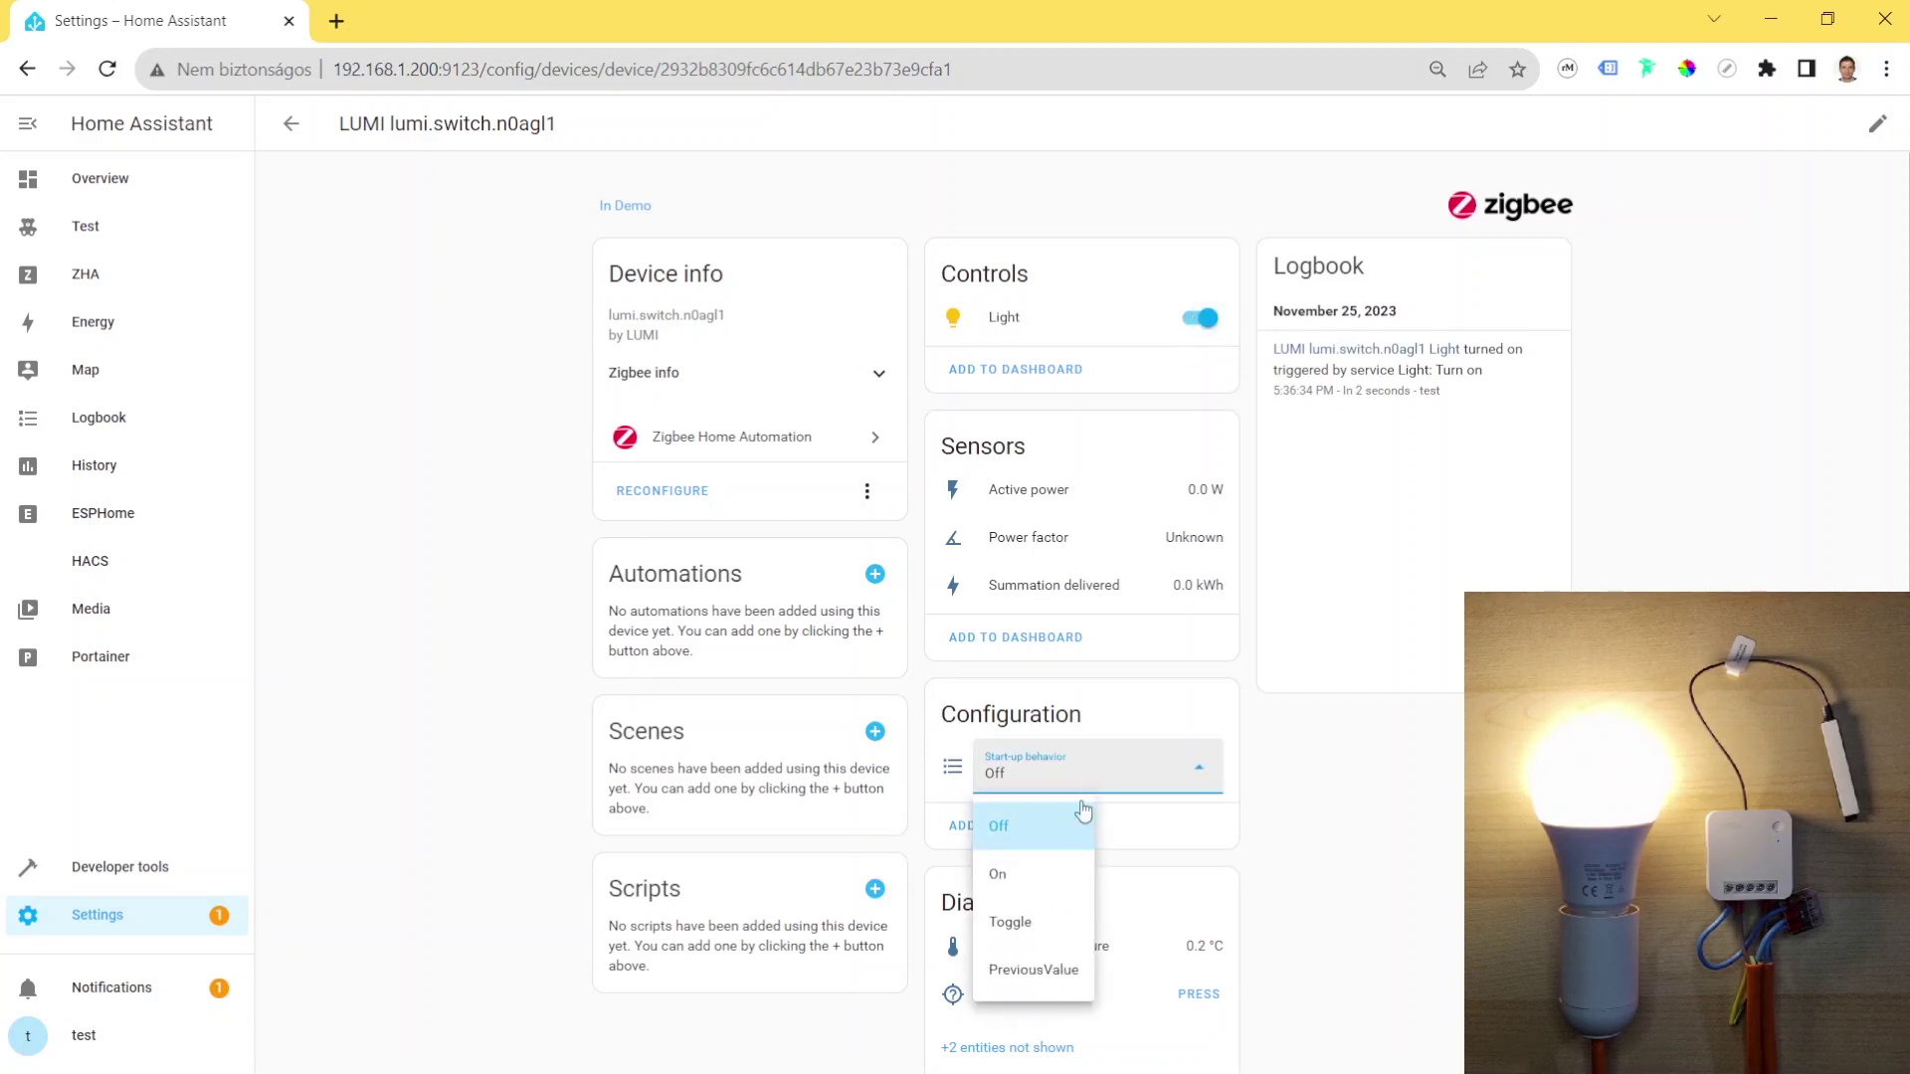
pyautogui.click(1025, 874)
# - Look over the device's diagnostic and sensor entries and turn its light off
pyautogui.scroll(-1, 1114, 985)
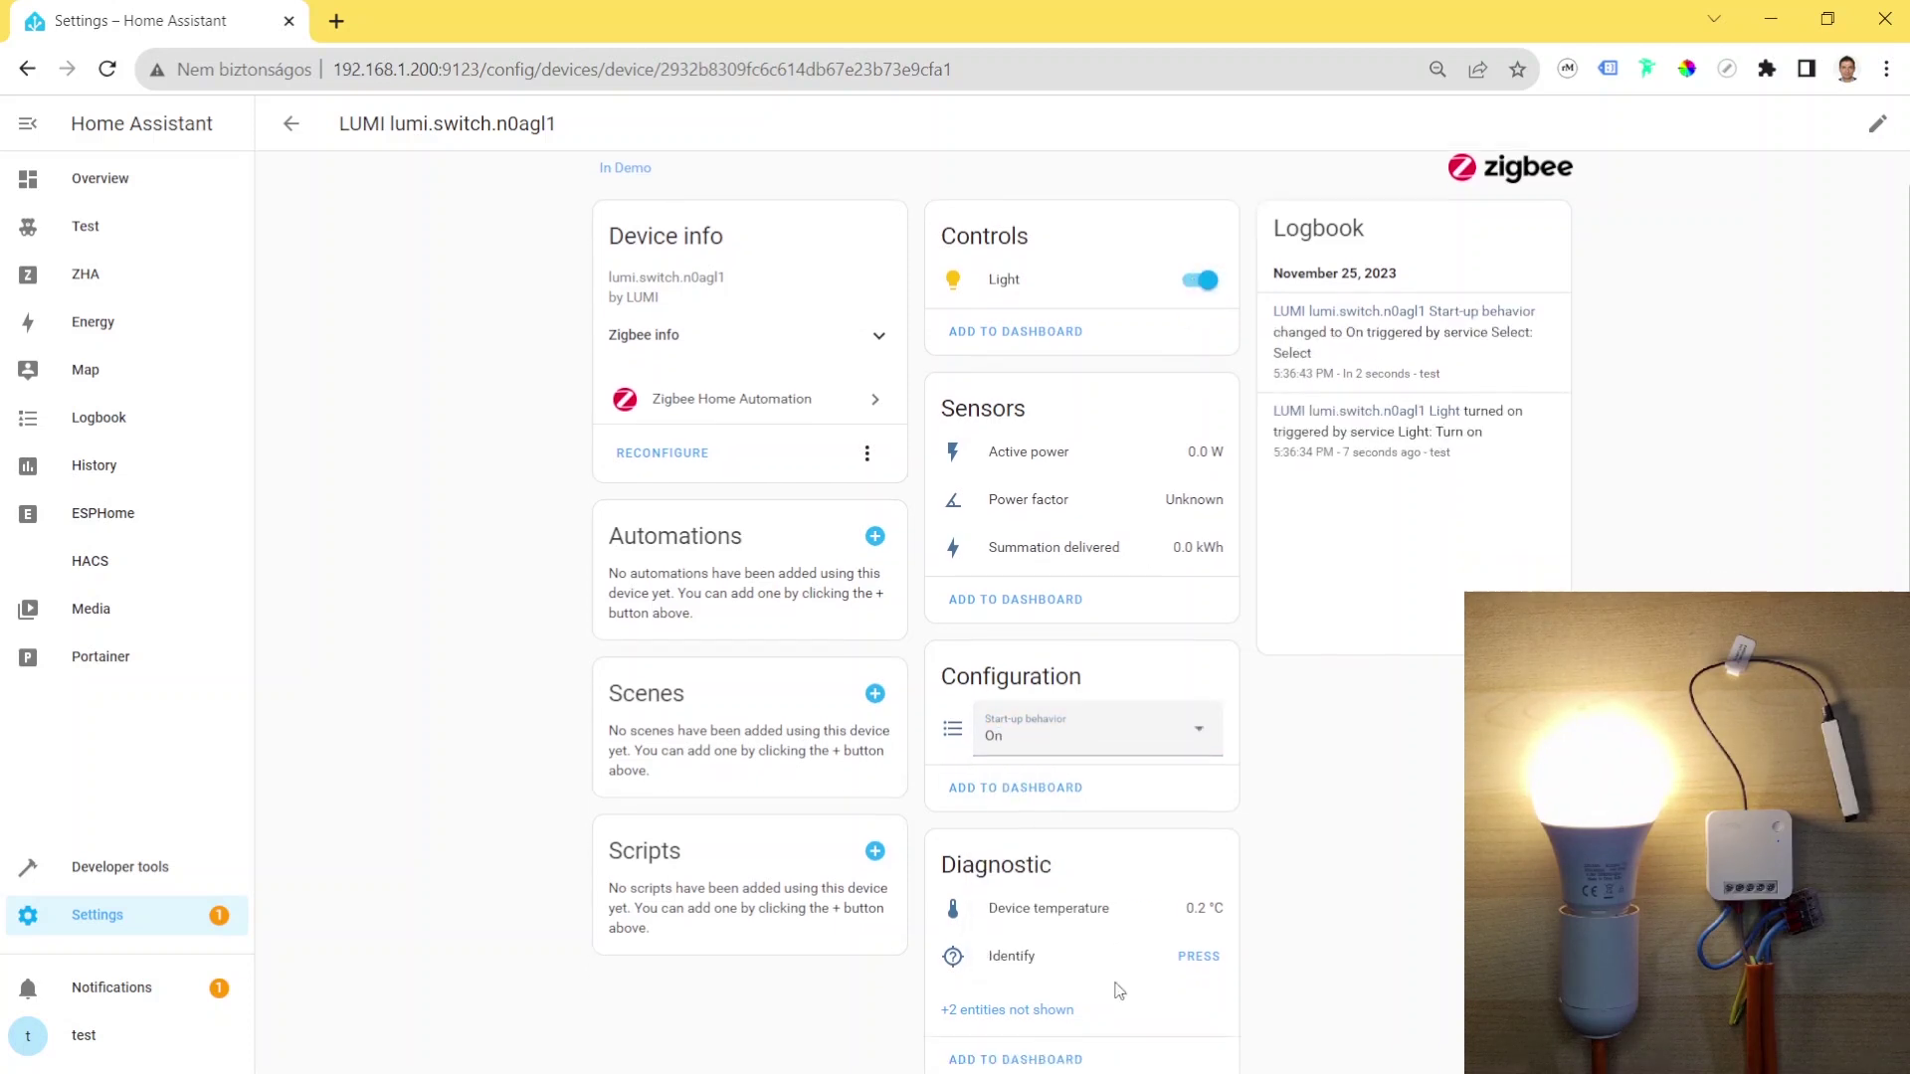
pyautogui.scroll(-1, 1119, 990)
pyautogui.scroll(1, 1144, 880)
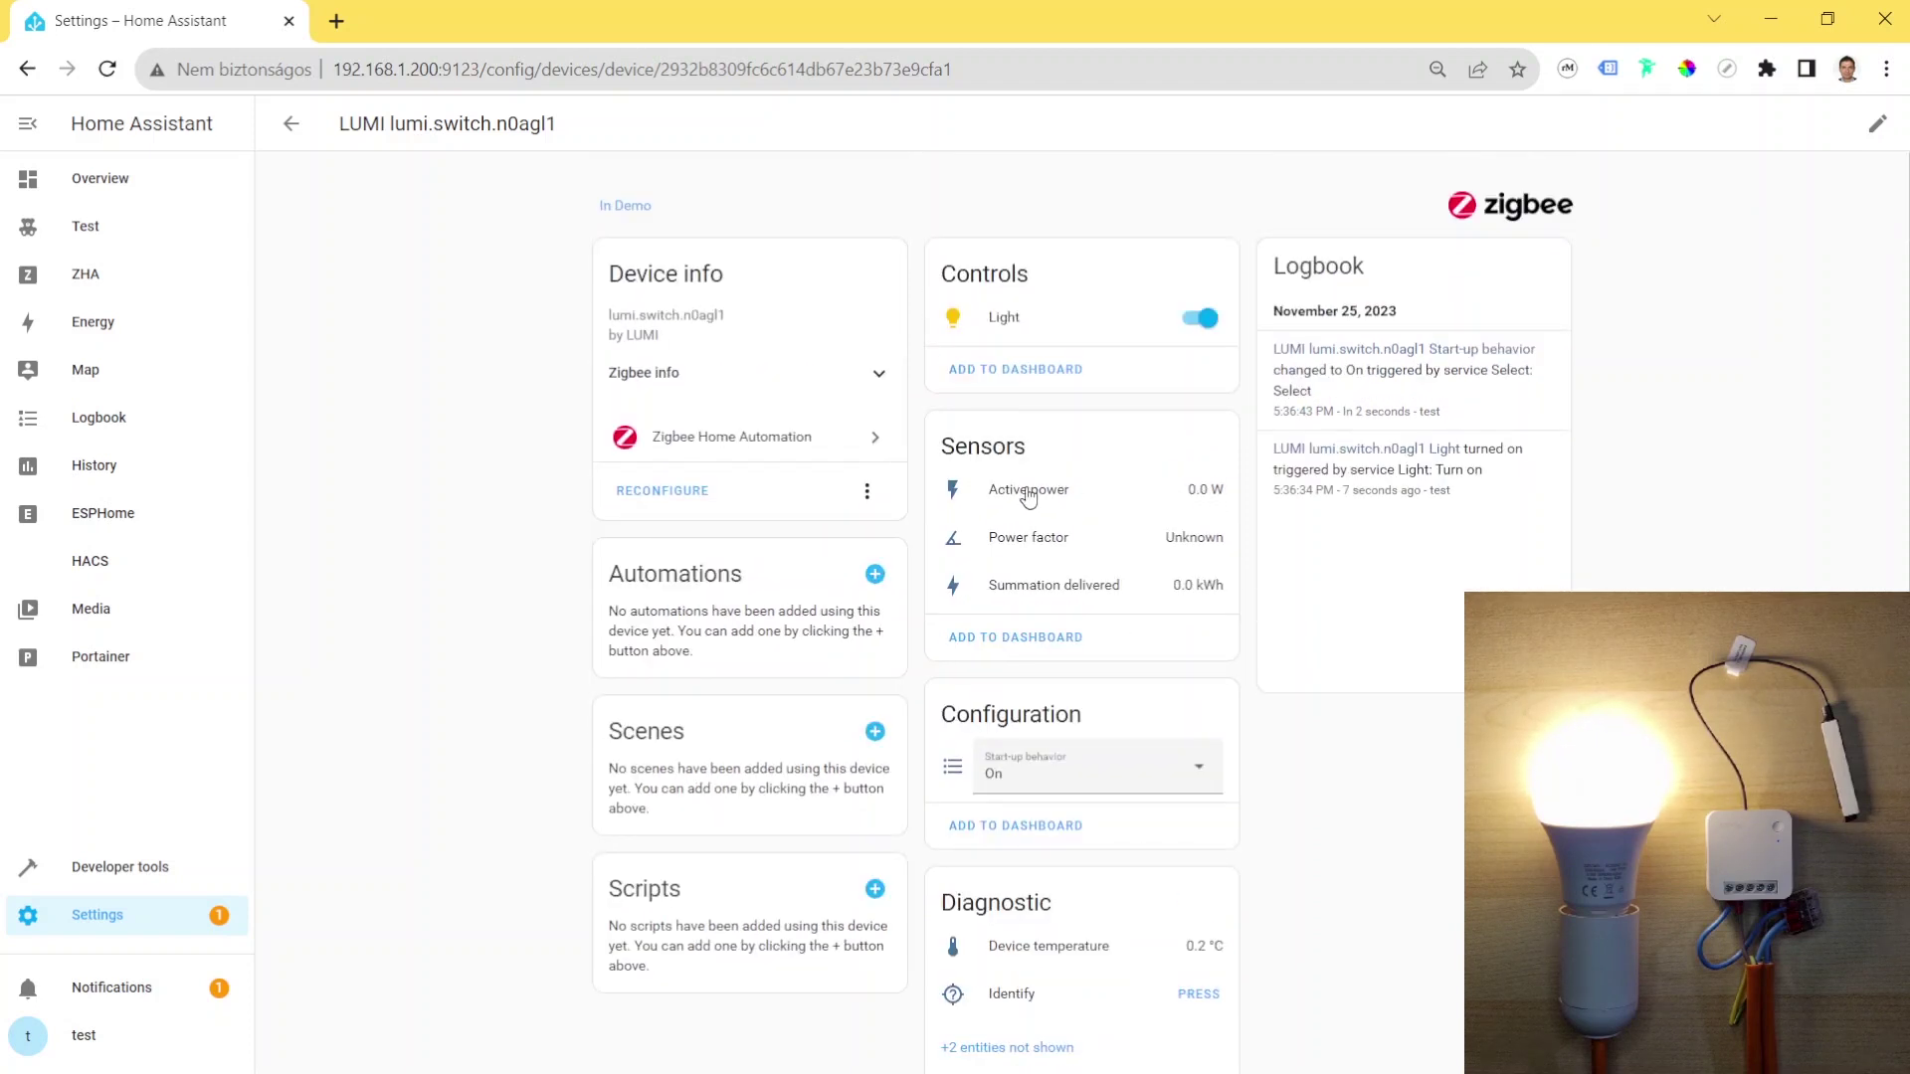
pyautogui.click(1193, 326)
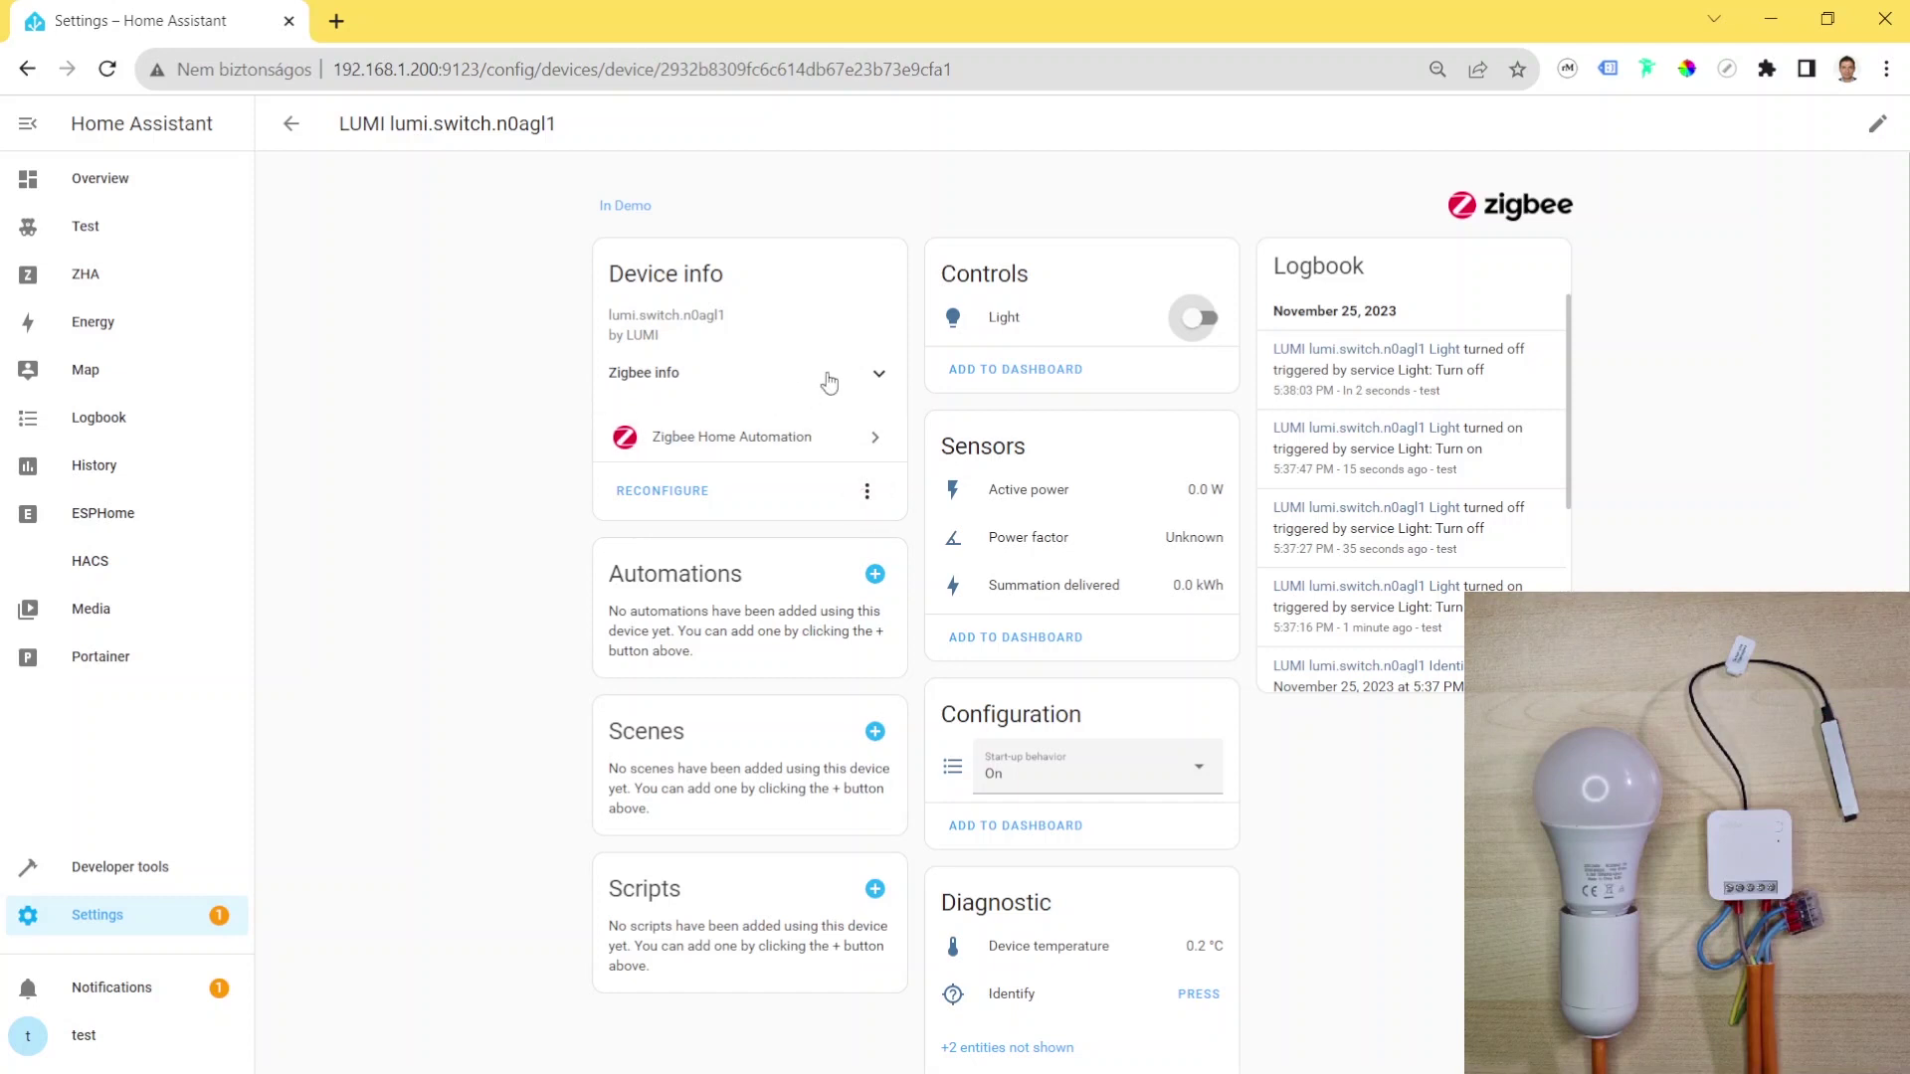
# - Expand the device's Zigbee info and run the Zigbee reconfiguration for the device
pyautogui.click(877, 378)
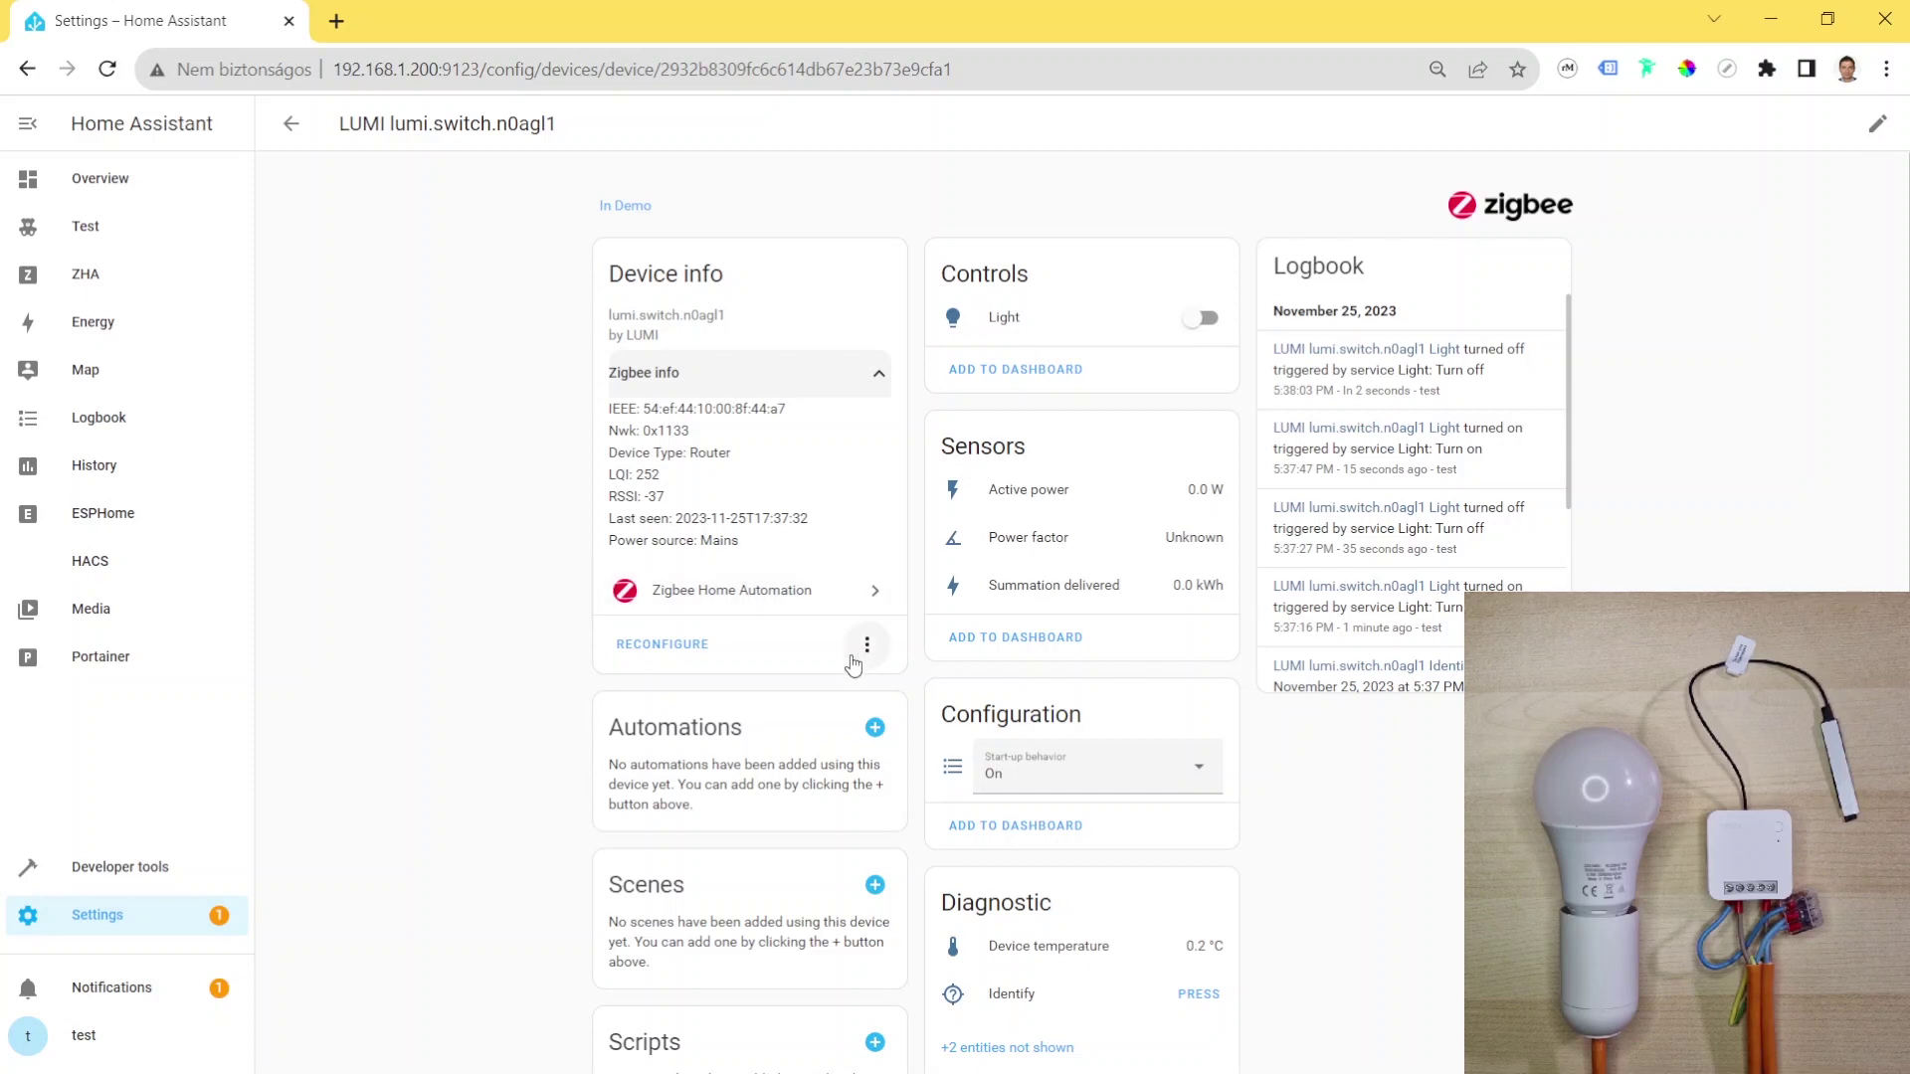
pyautogui.click(865, 645)
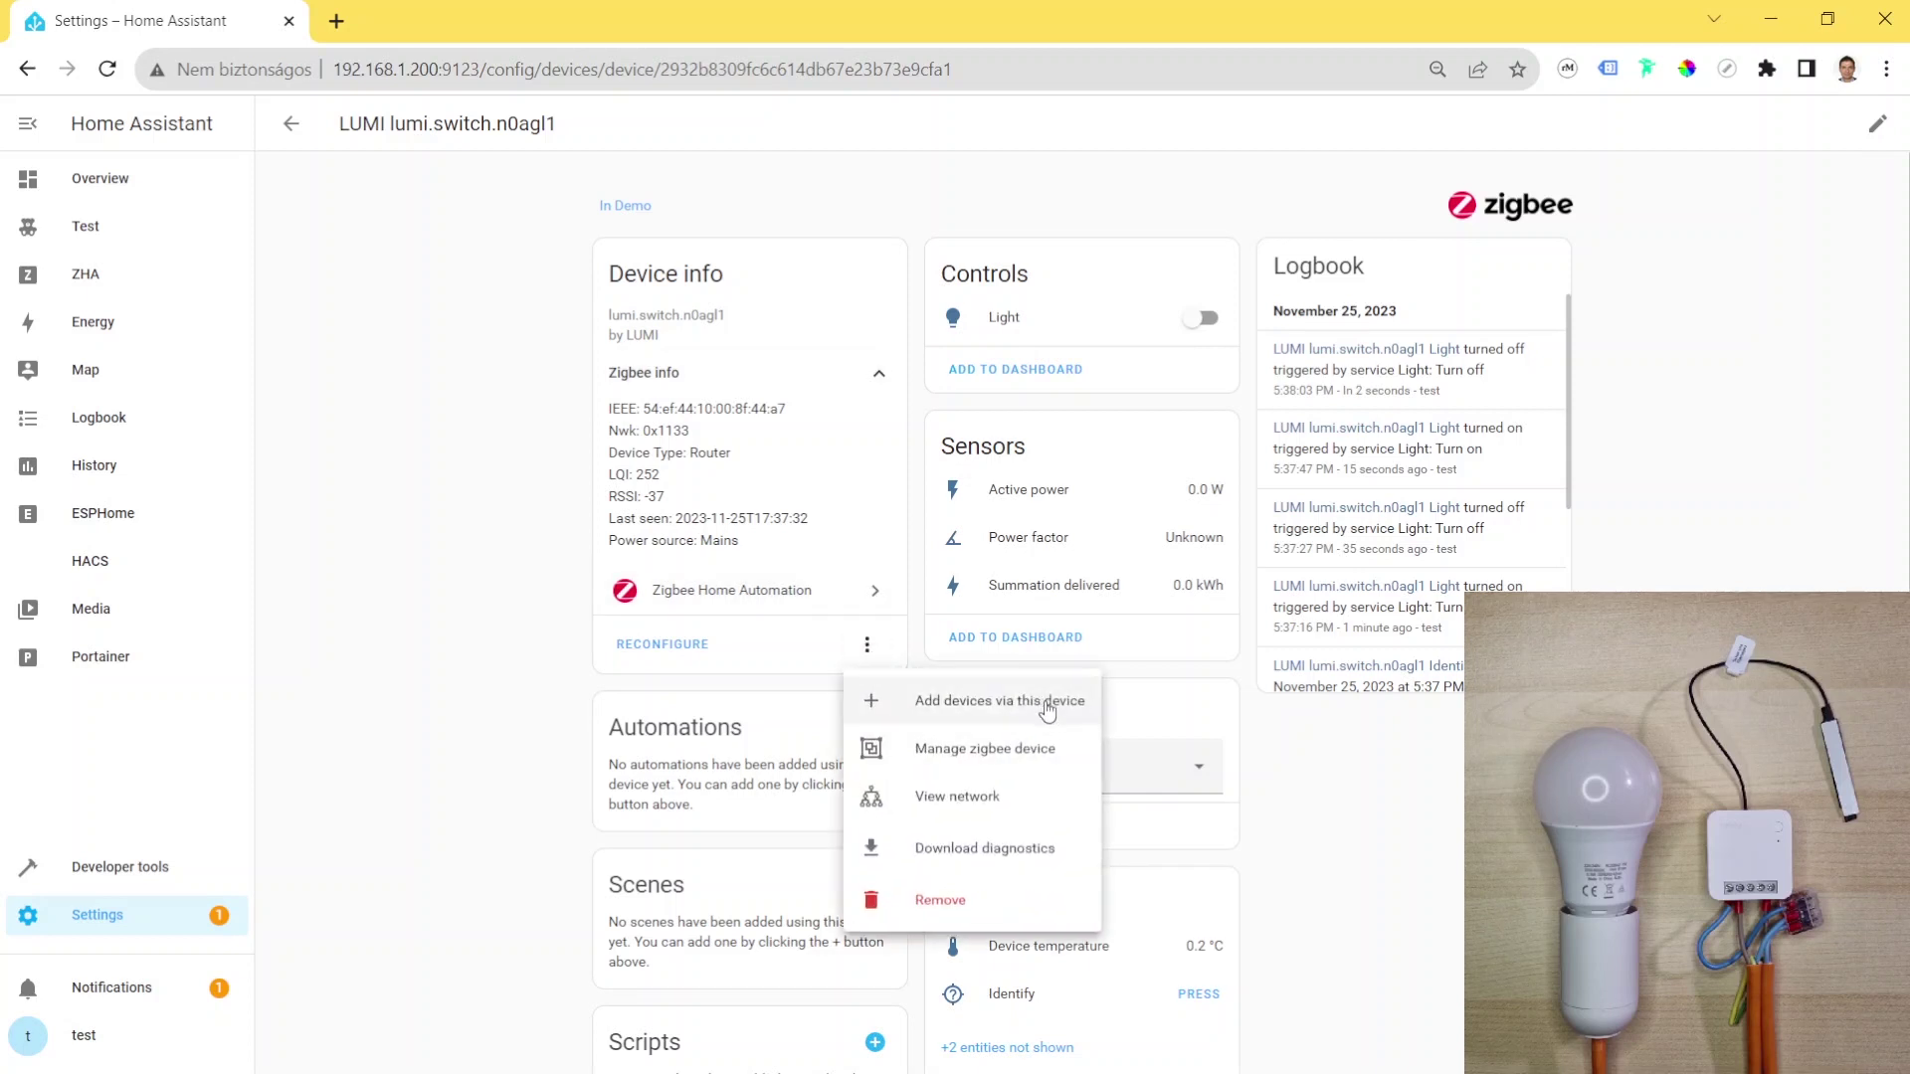
pyautogui.click(666, 645)
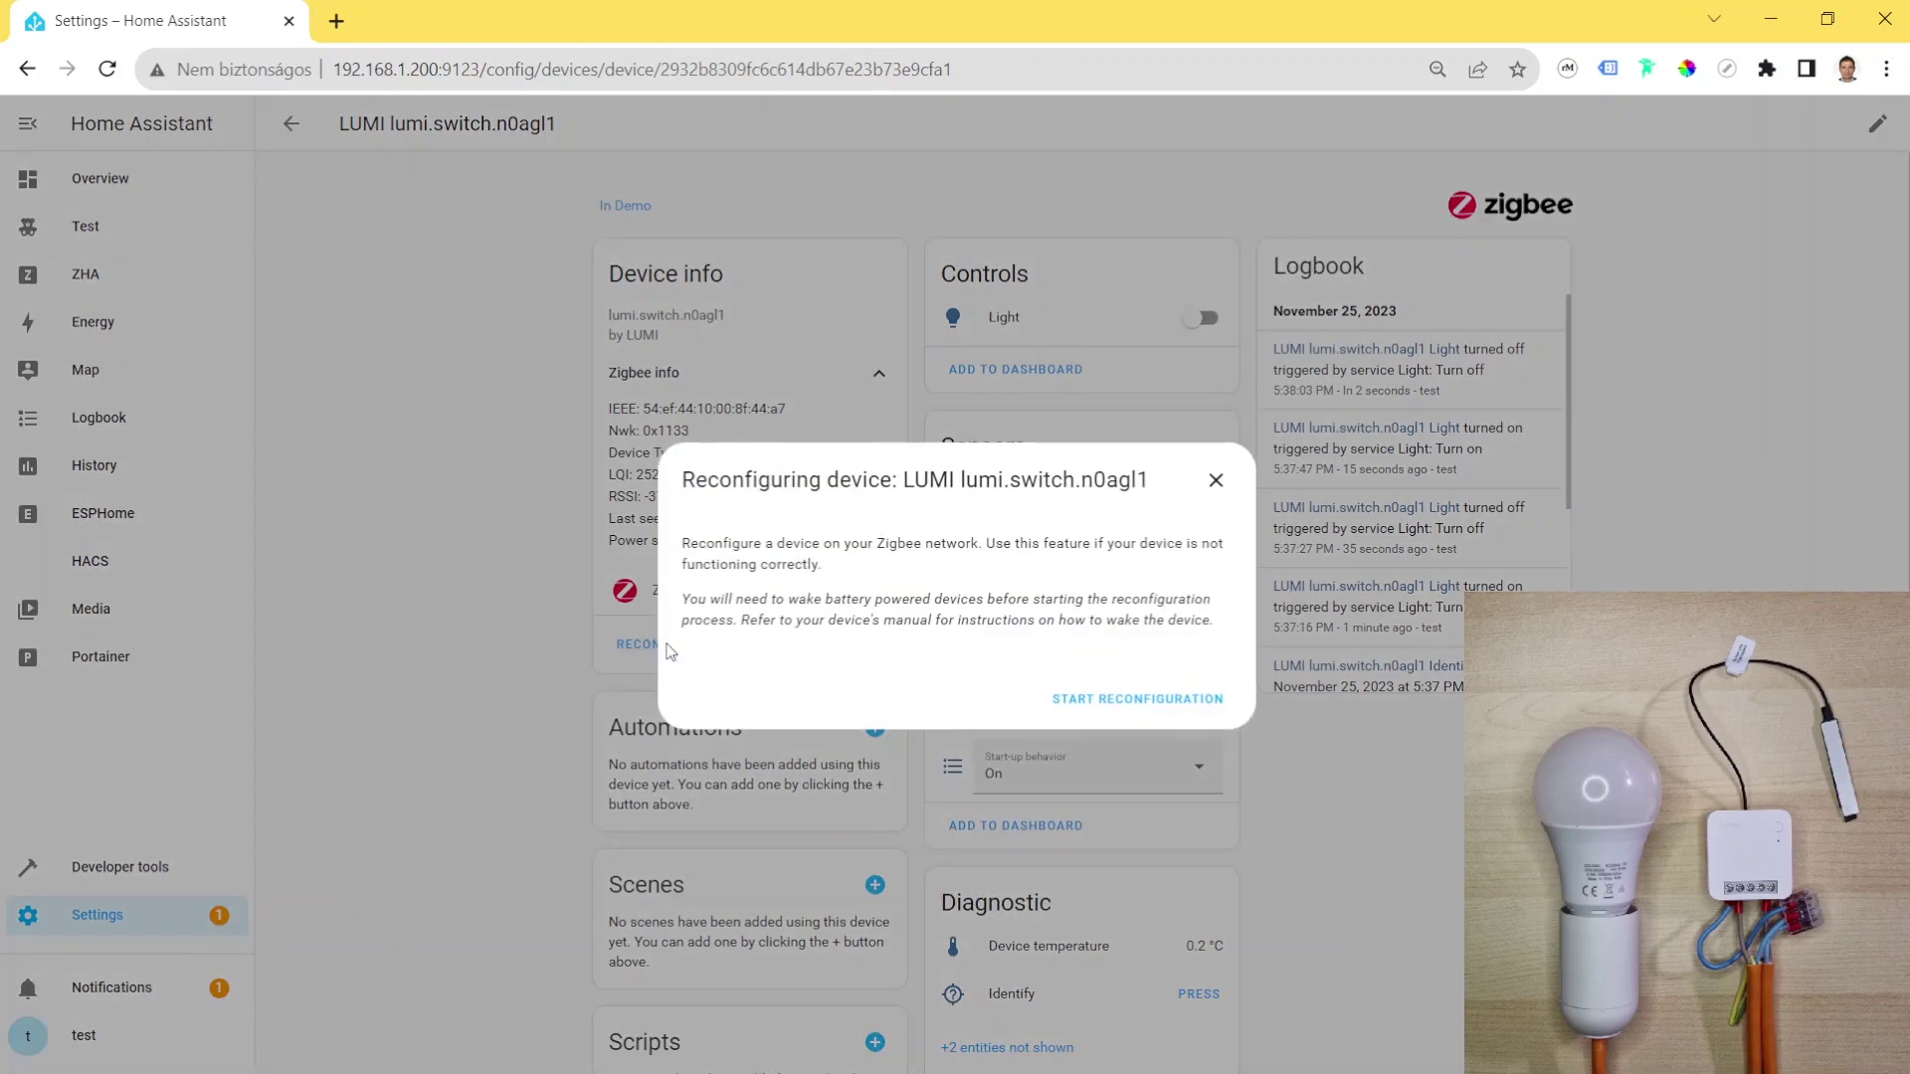
pyautogui.click(1182, 702)
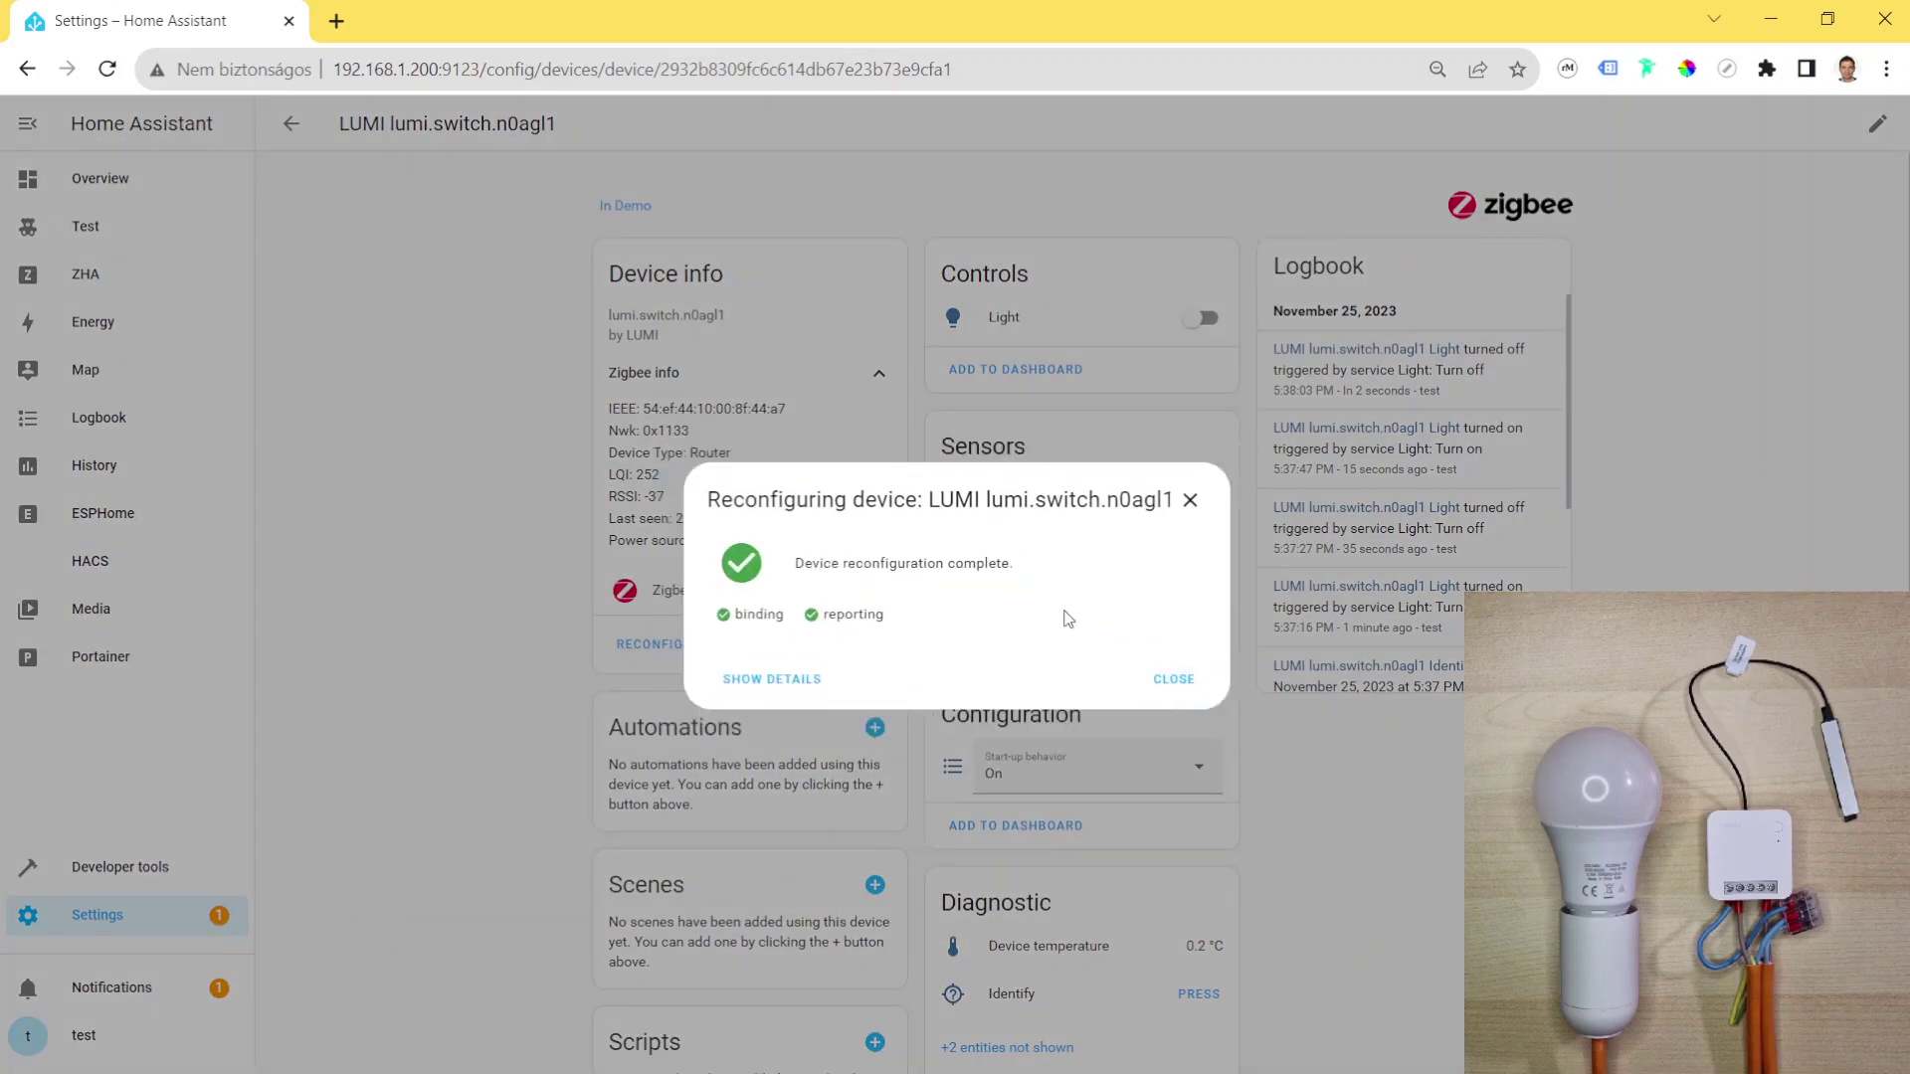
# - Examine the reconfiguration details for each cluster's binding and reporting attributes, and close the dialog
pyautogui.click(797, 681)
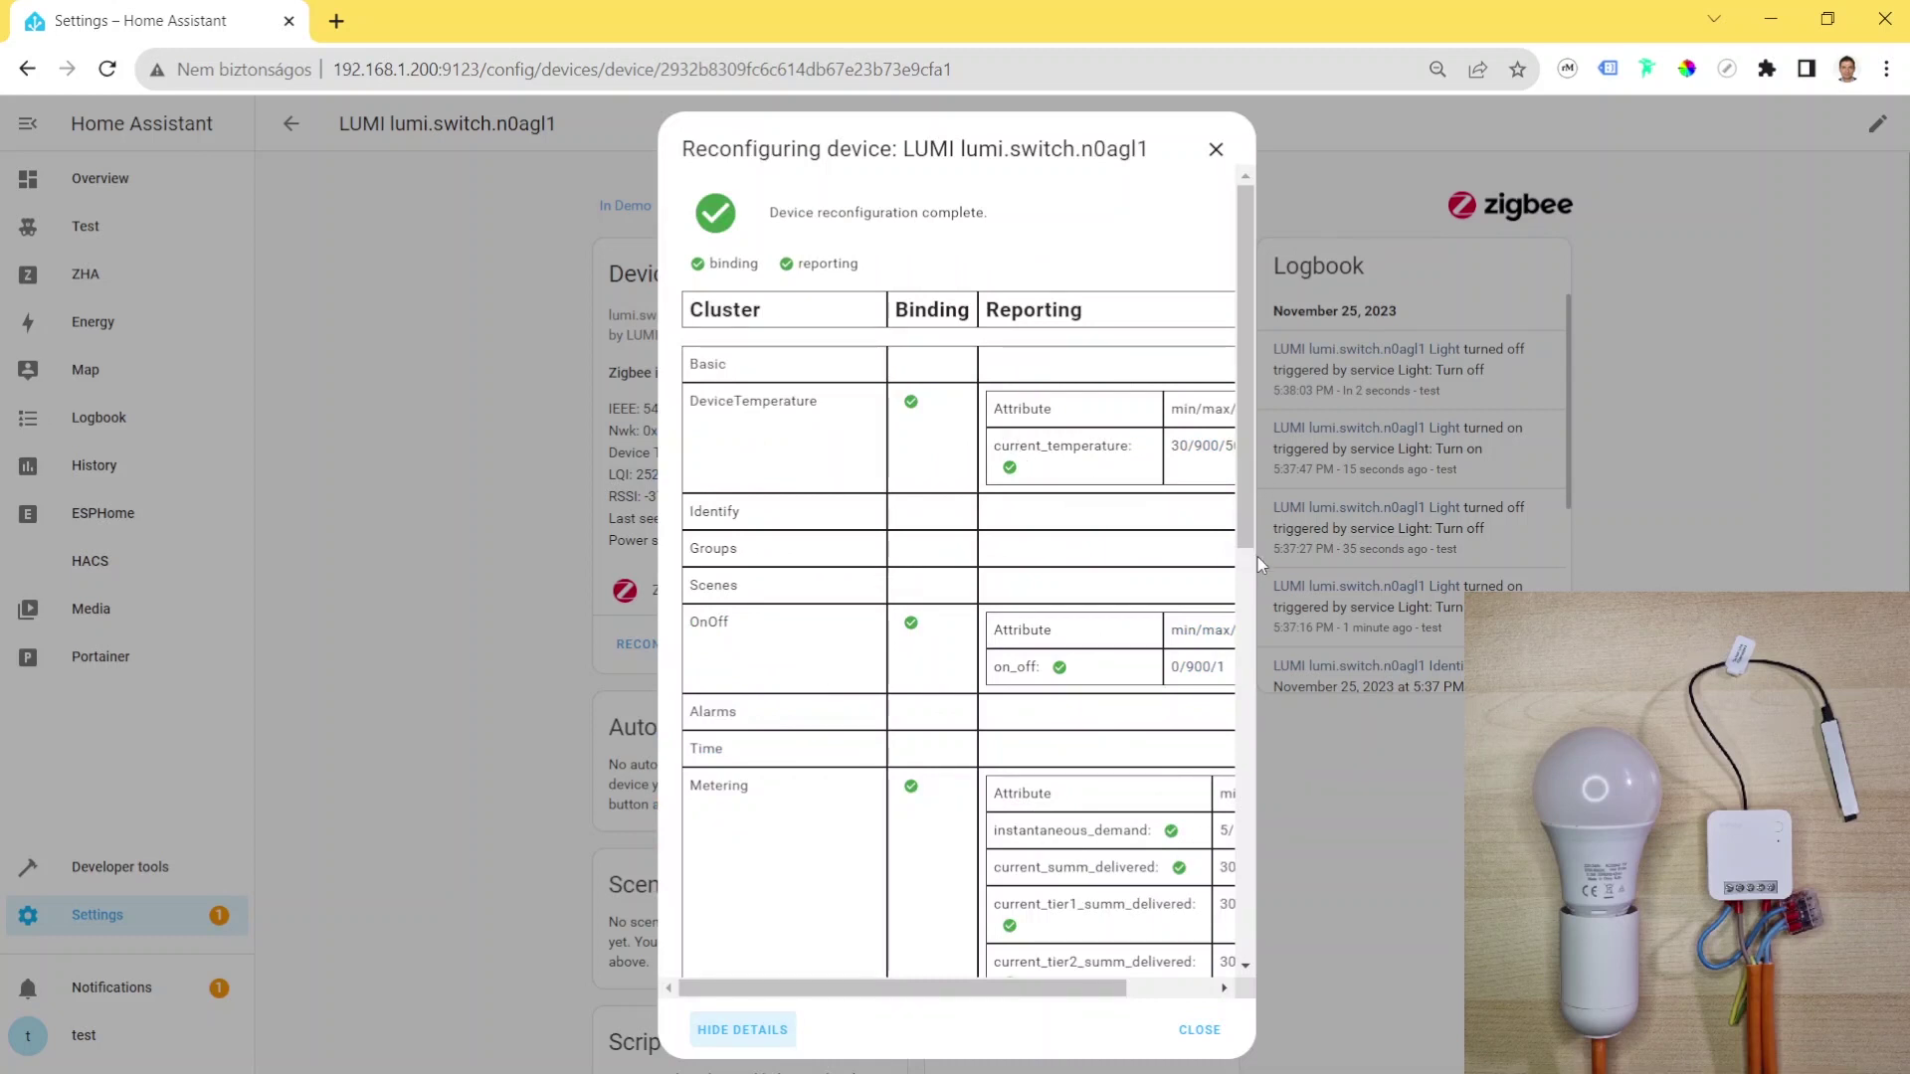
pyautogui.moveTo(1241, 506); pyautogui.dragTo(1243, 951)
pyautogui.moveTo(1074, 990); pyautogui.dragTo(1185, 990)
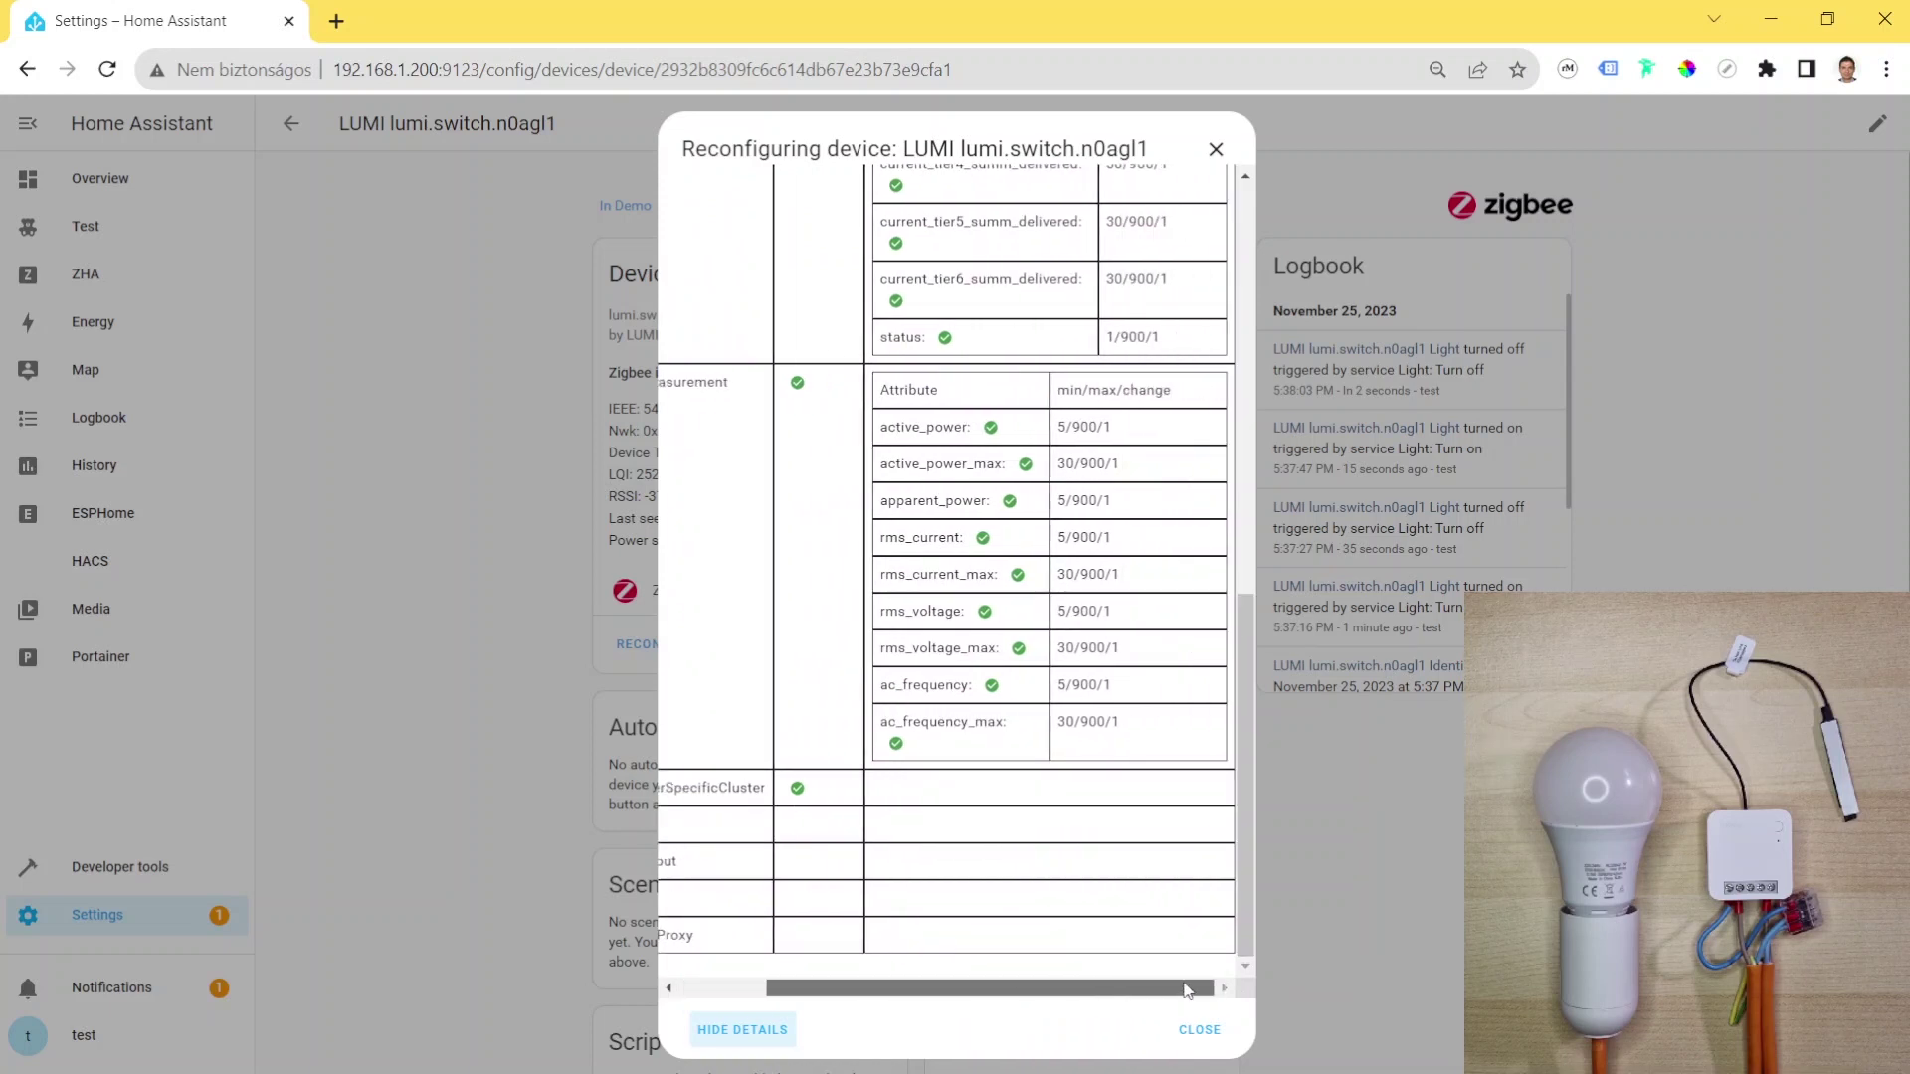
pyautogui.moveTo(1245, 860); pyautogui.dragTo(1225, 446)
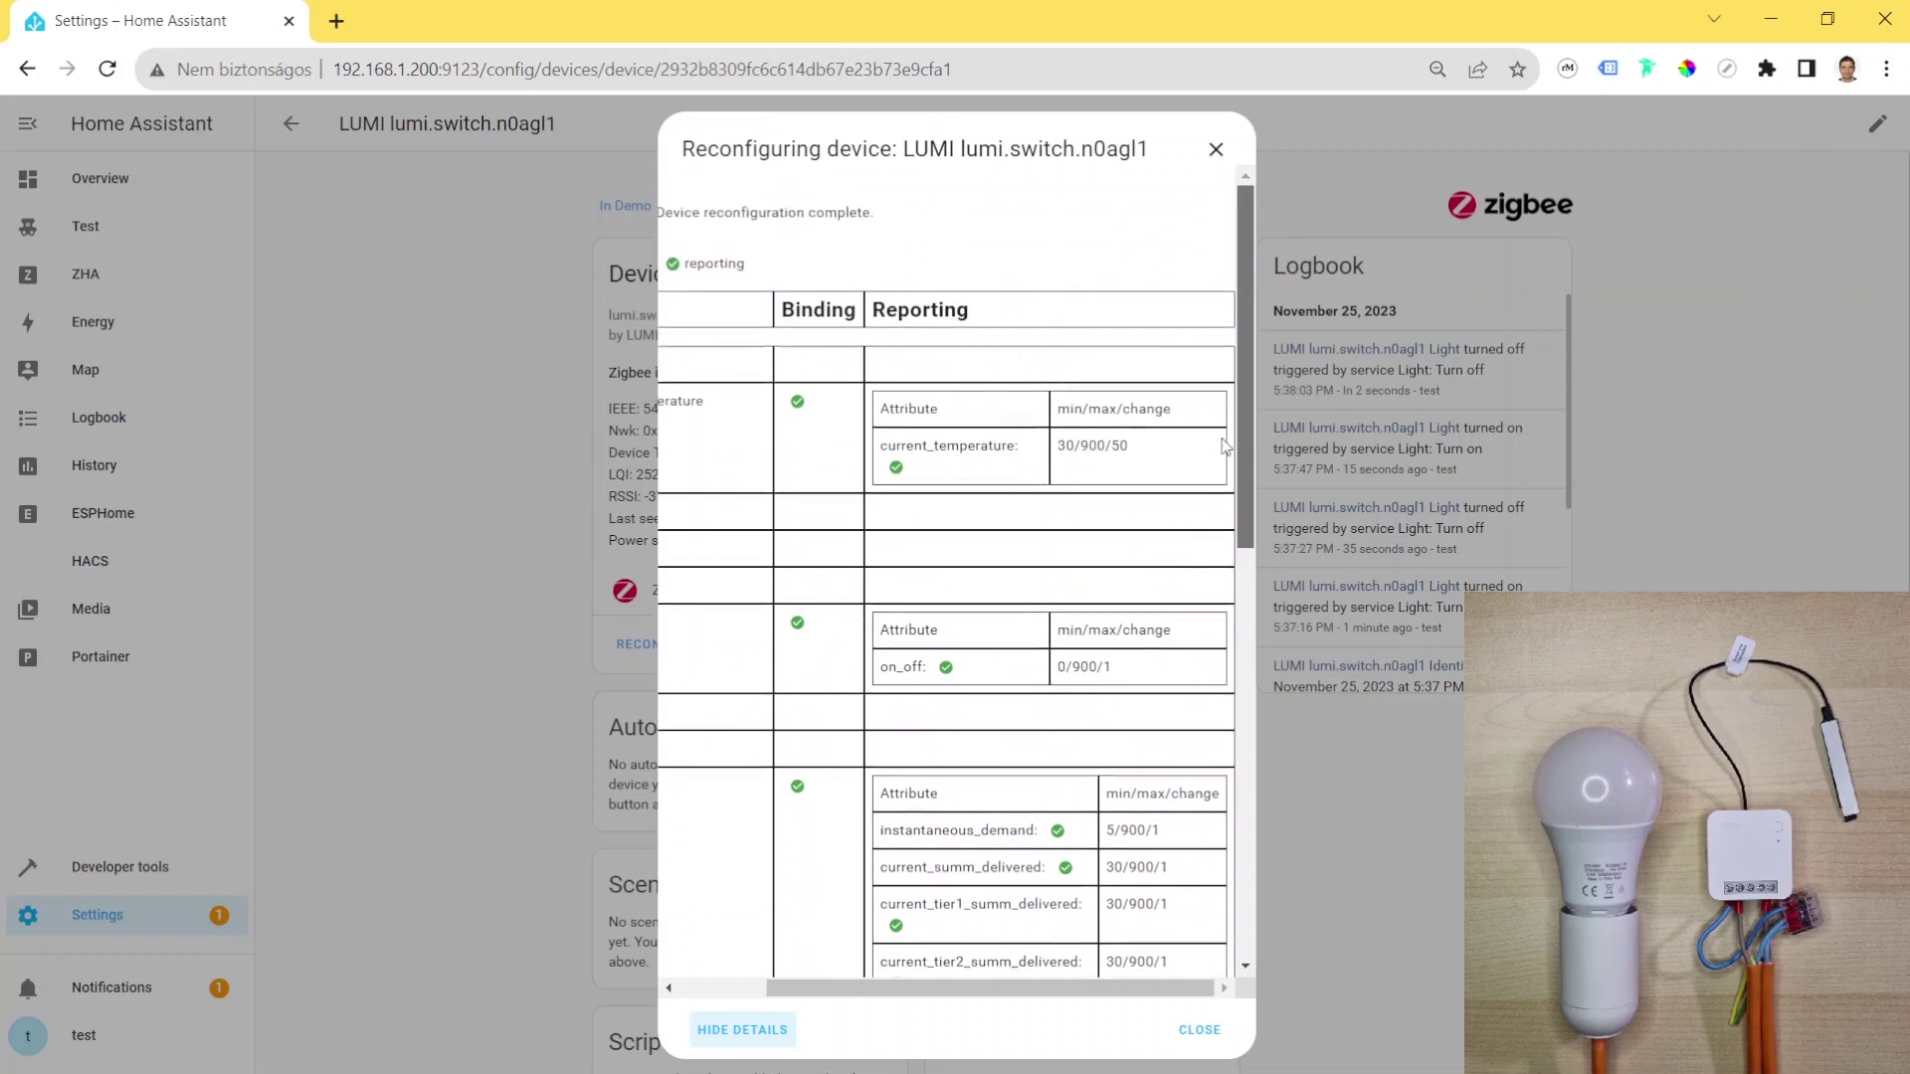
pyautogui.click(1216, 149)
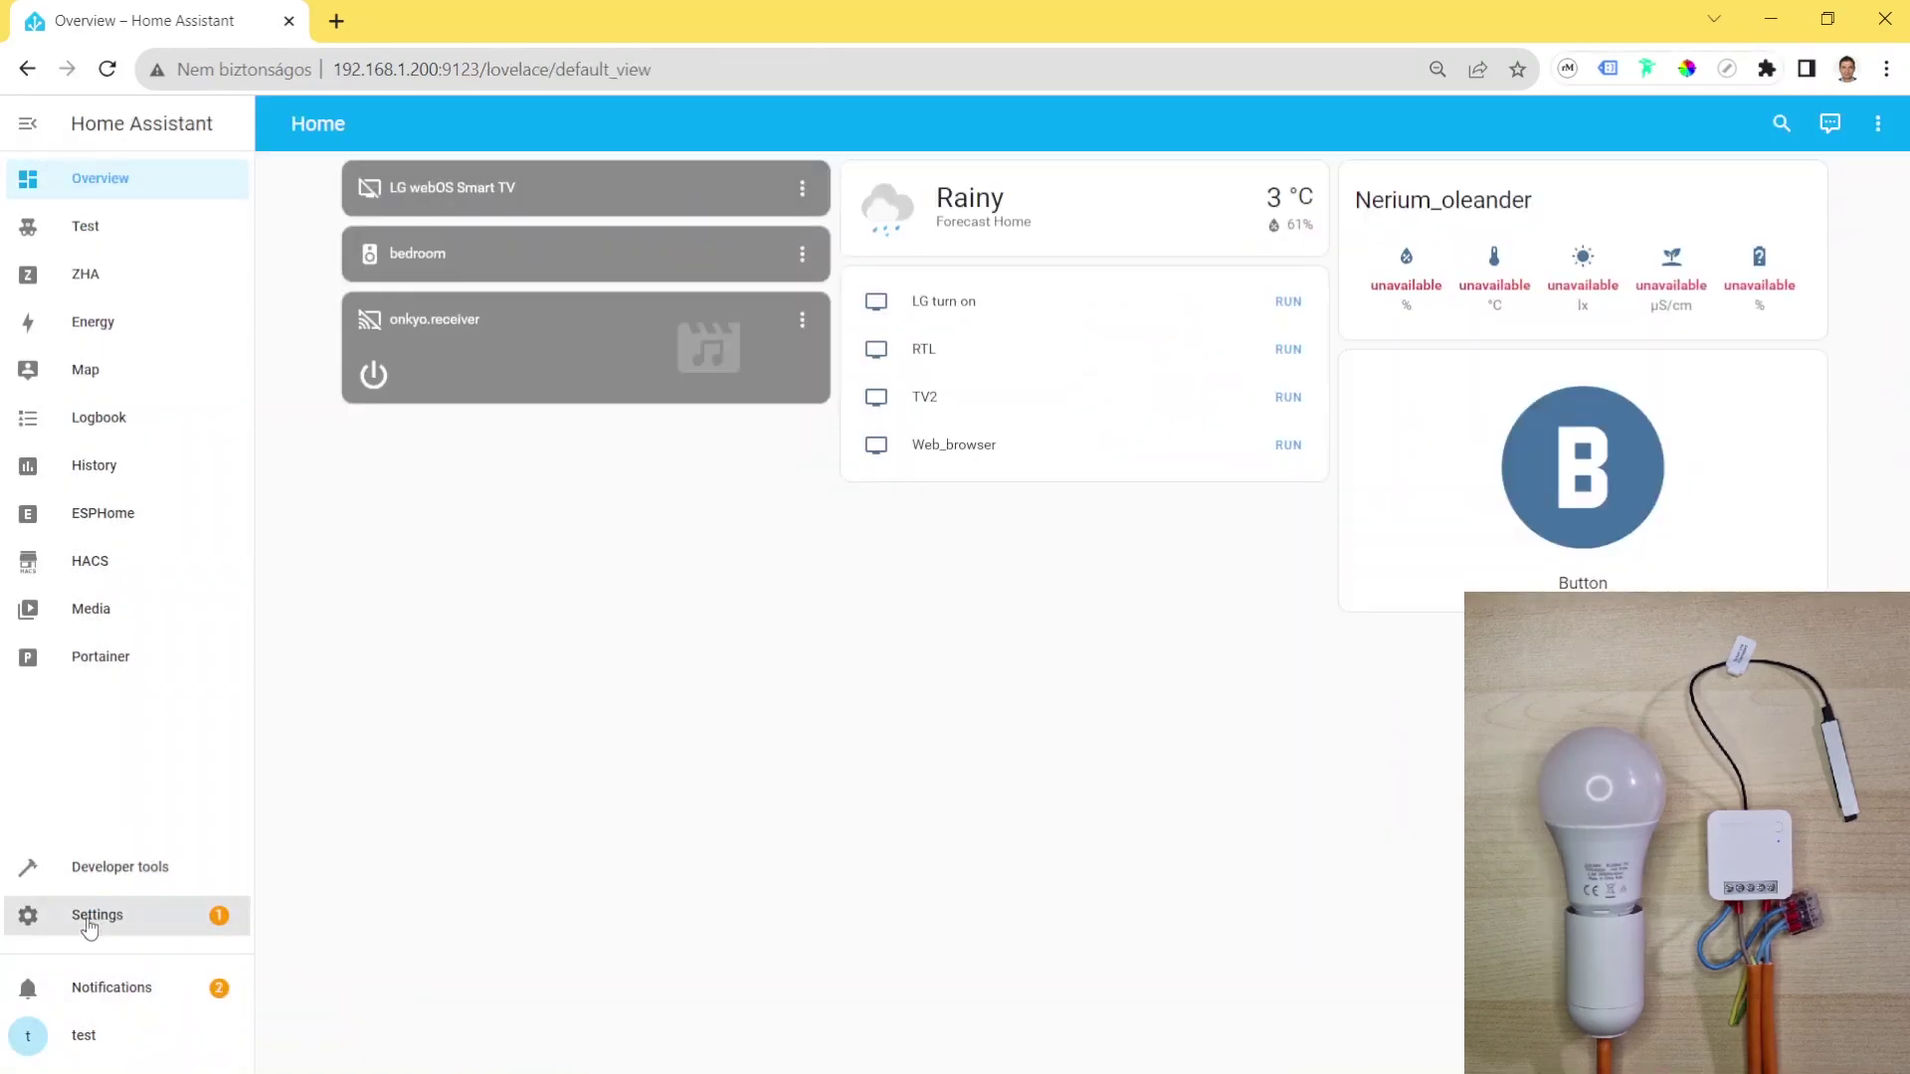
# - Go from the Overview dashboard to the LUMI lumi.switch.n0agl1 device page in the Zigbee Home Automation integration
pyautogui.click(75, 916)
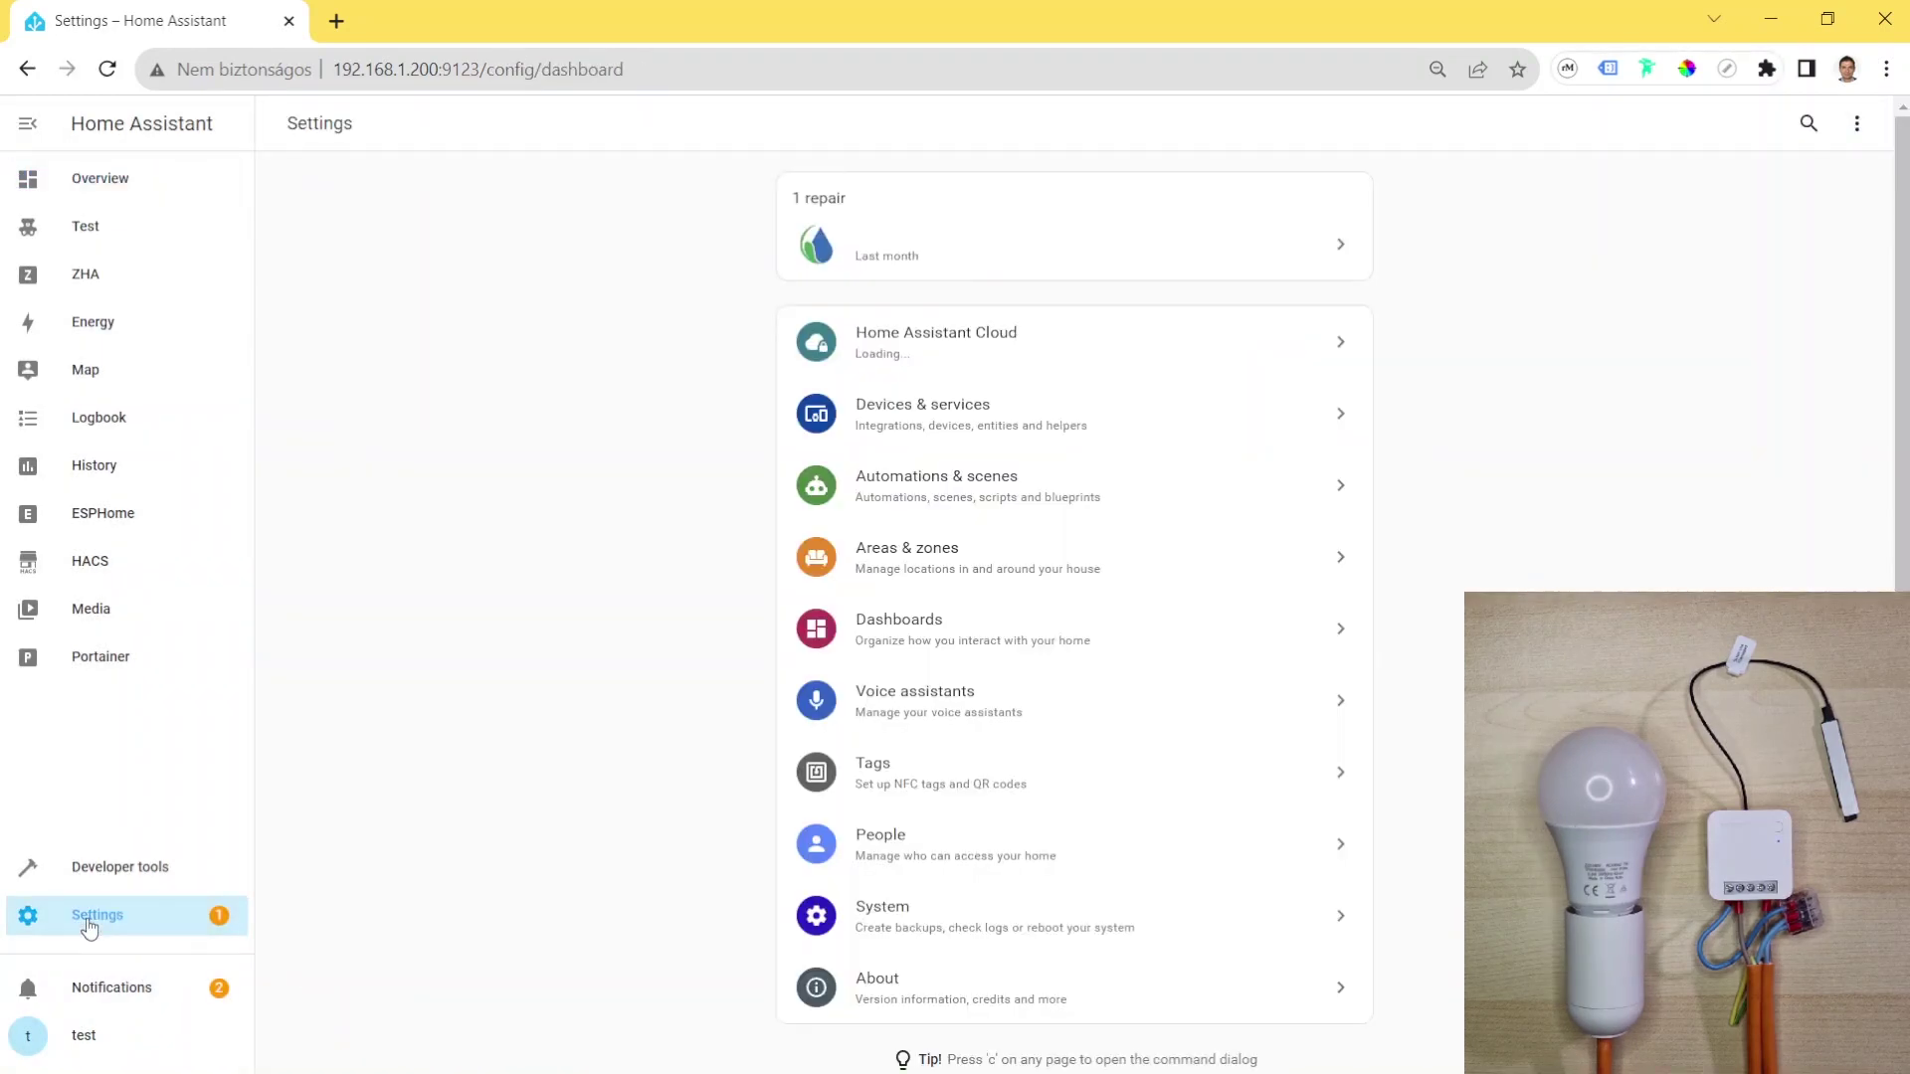
pyautogui.click(939, 414)
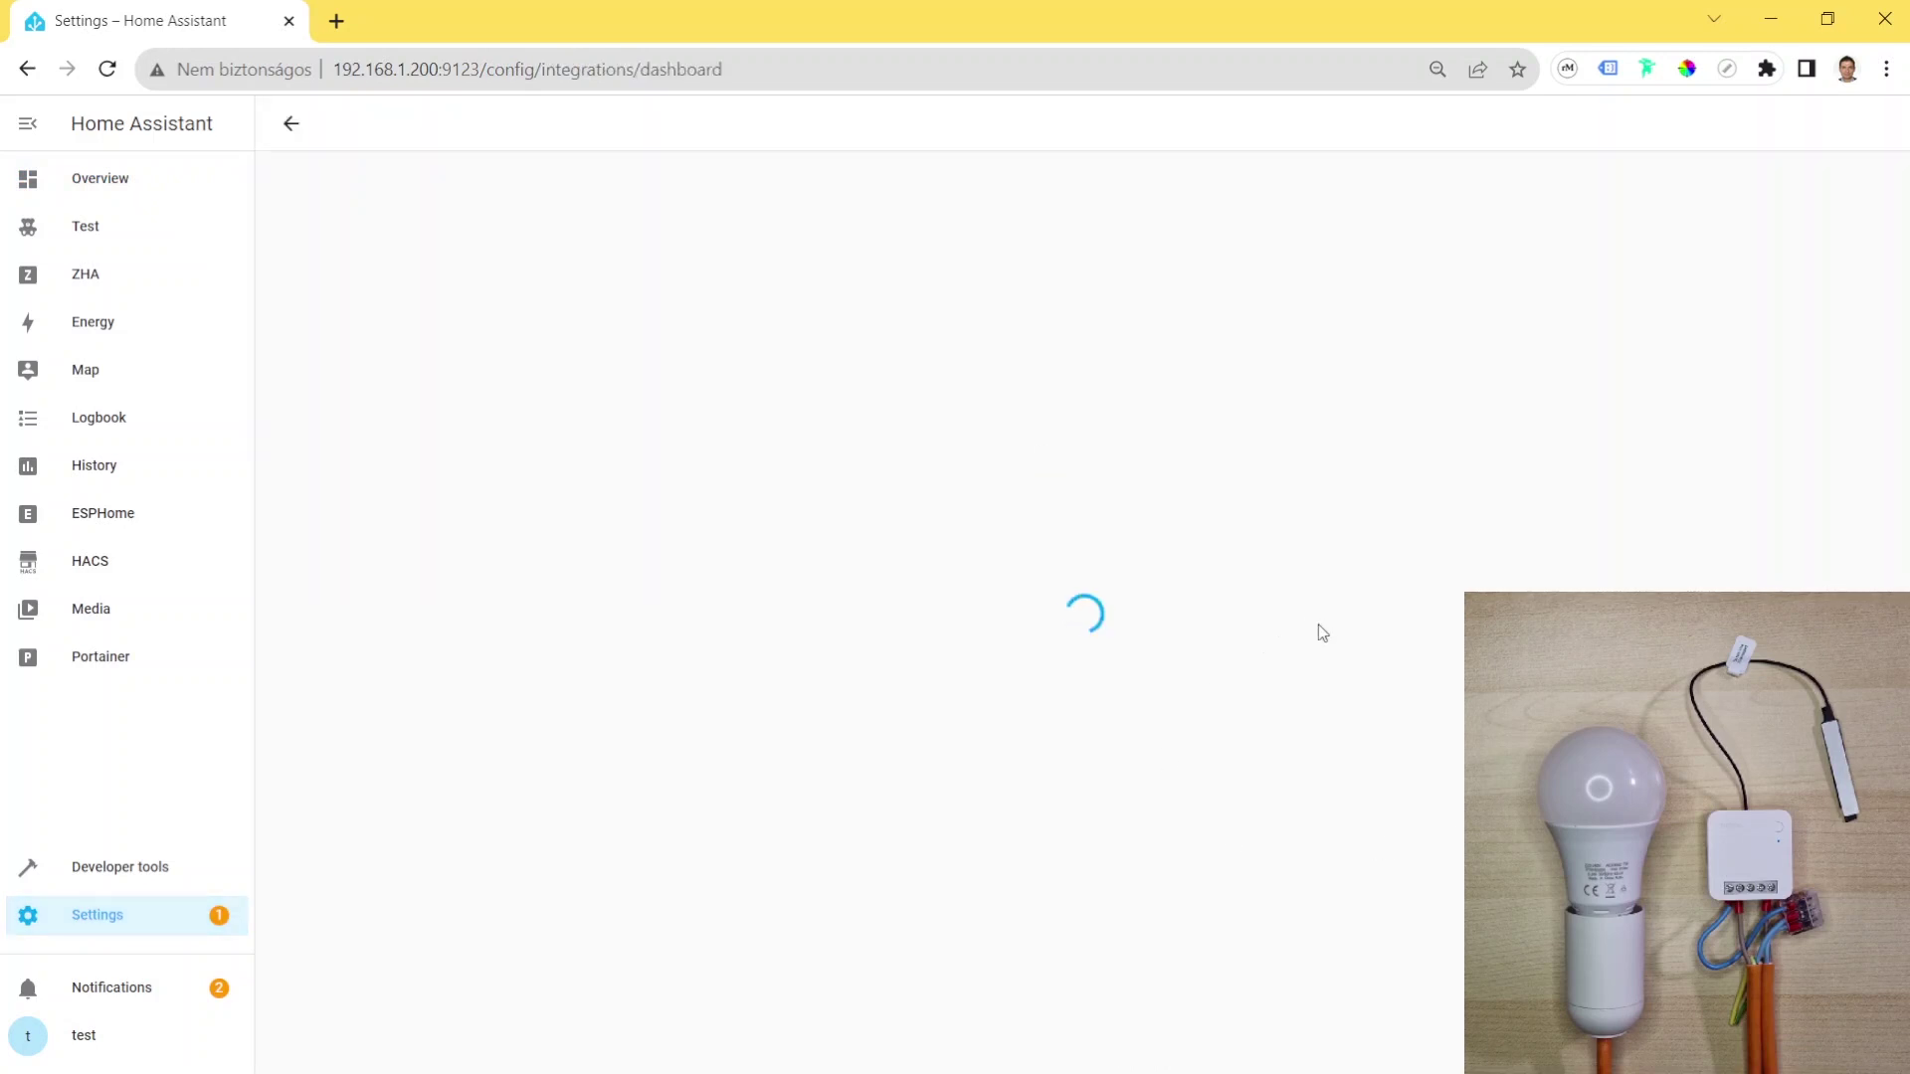
pyautogui.click(1317, 858)
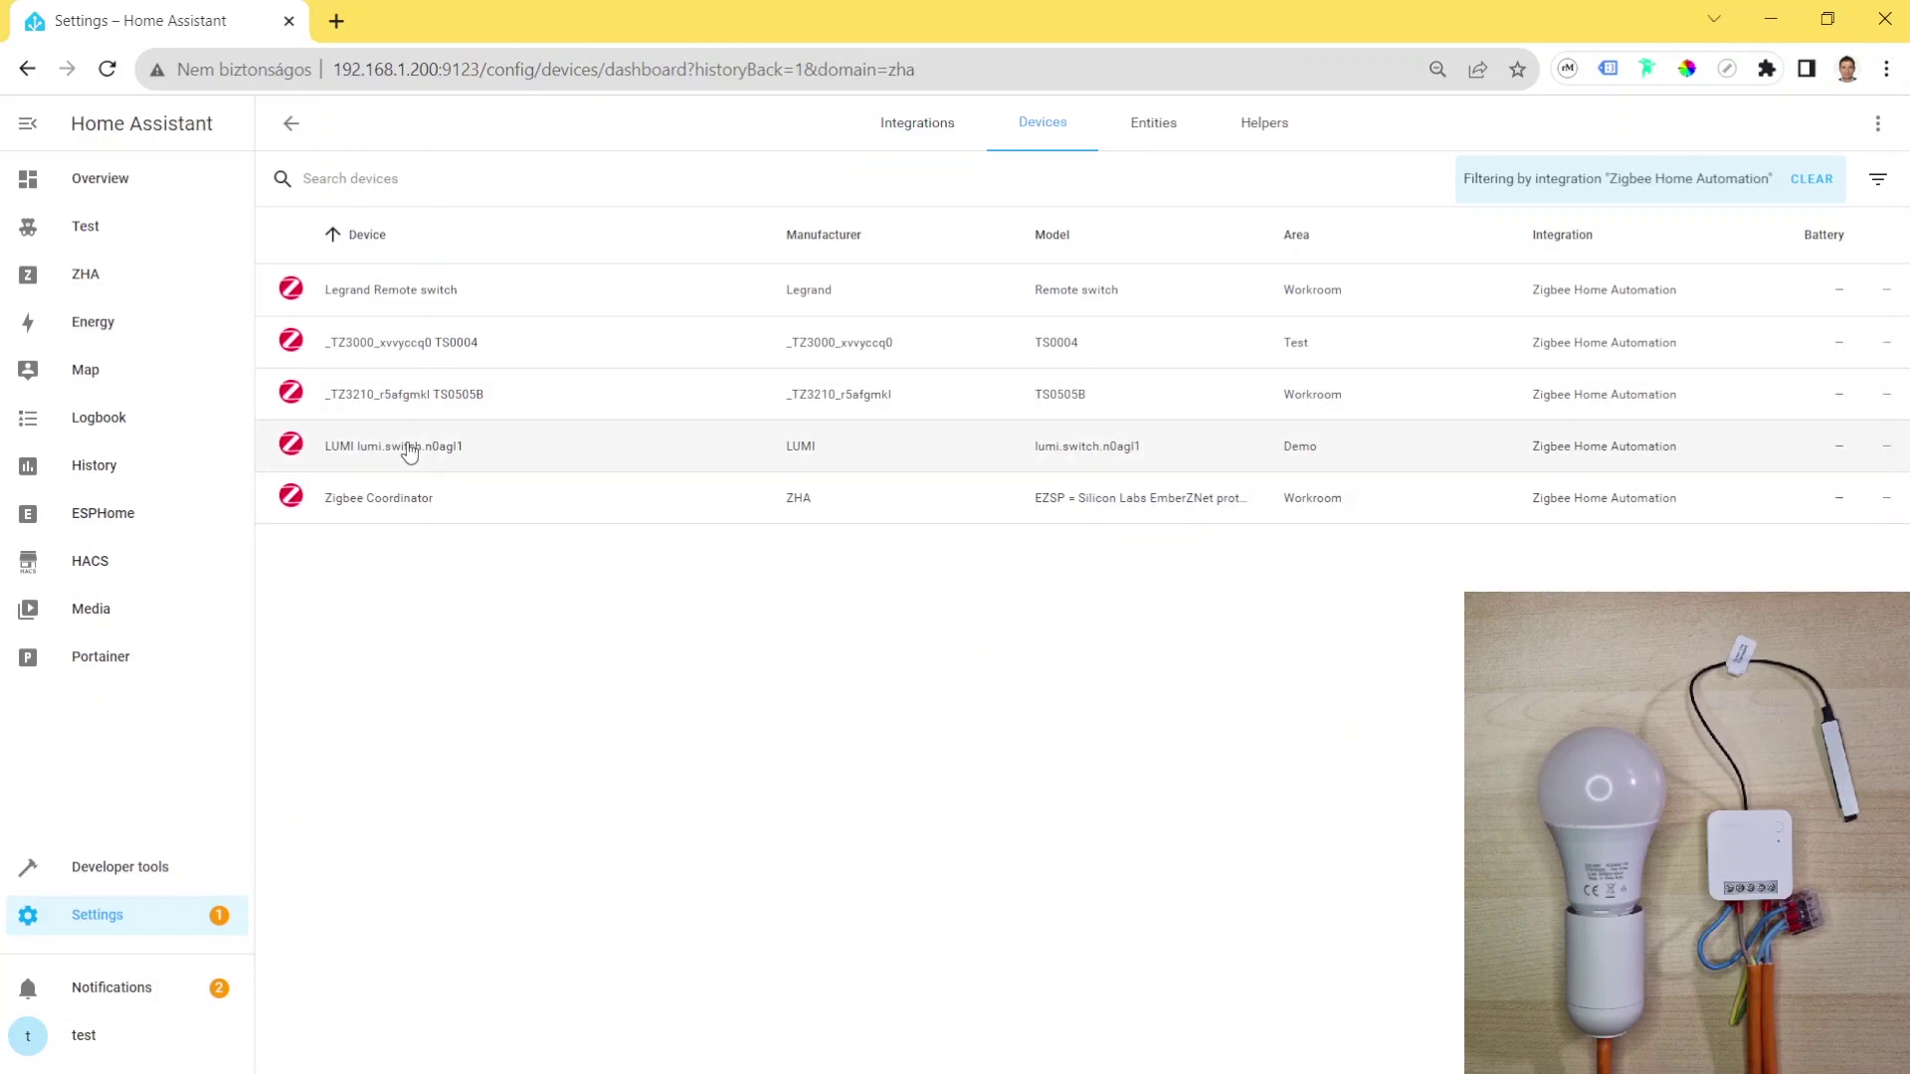
pyautogui.click(407, 442)
# - Remove the LUMI lumi.switch.n0agl1 device from the Zigbee network
pyautogui.click(868, 491)
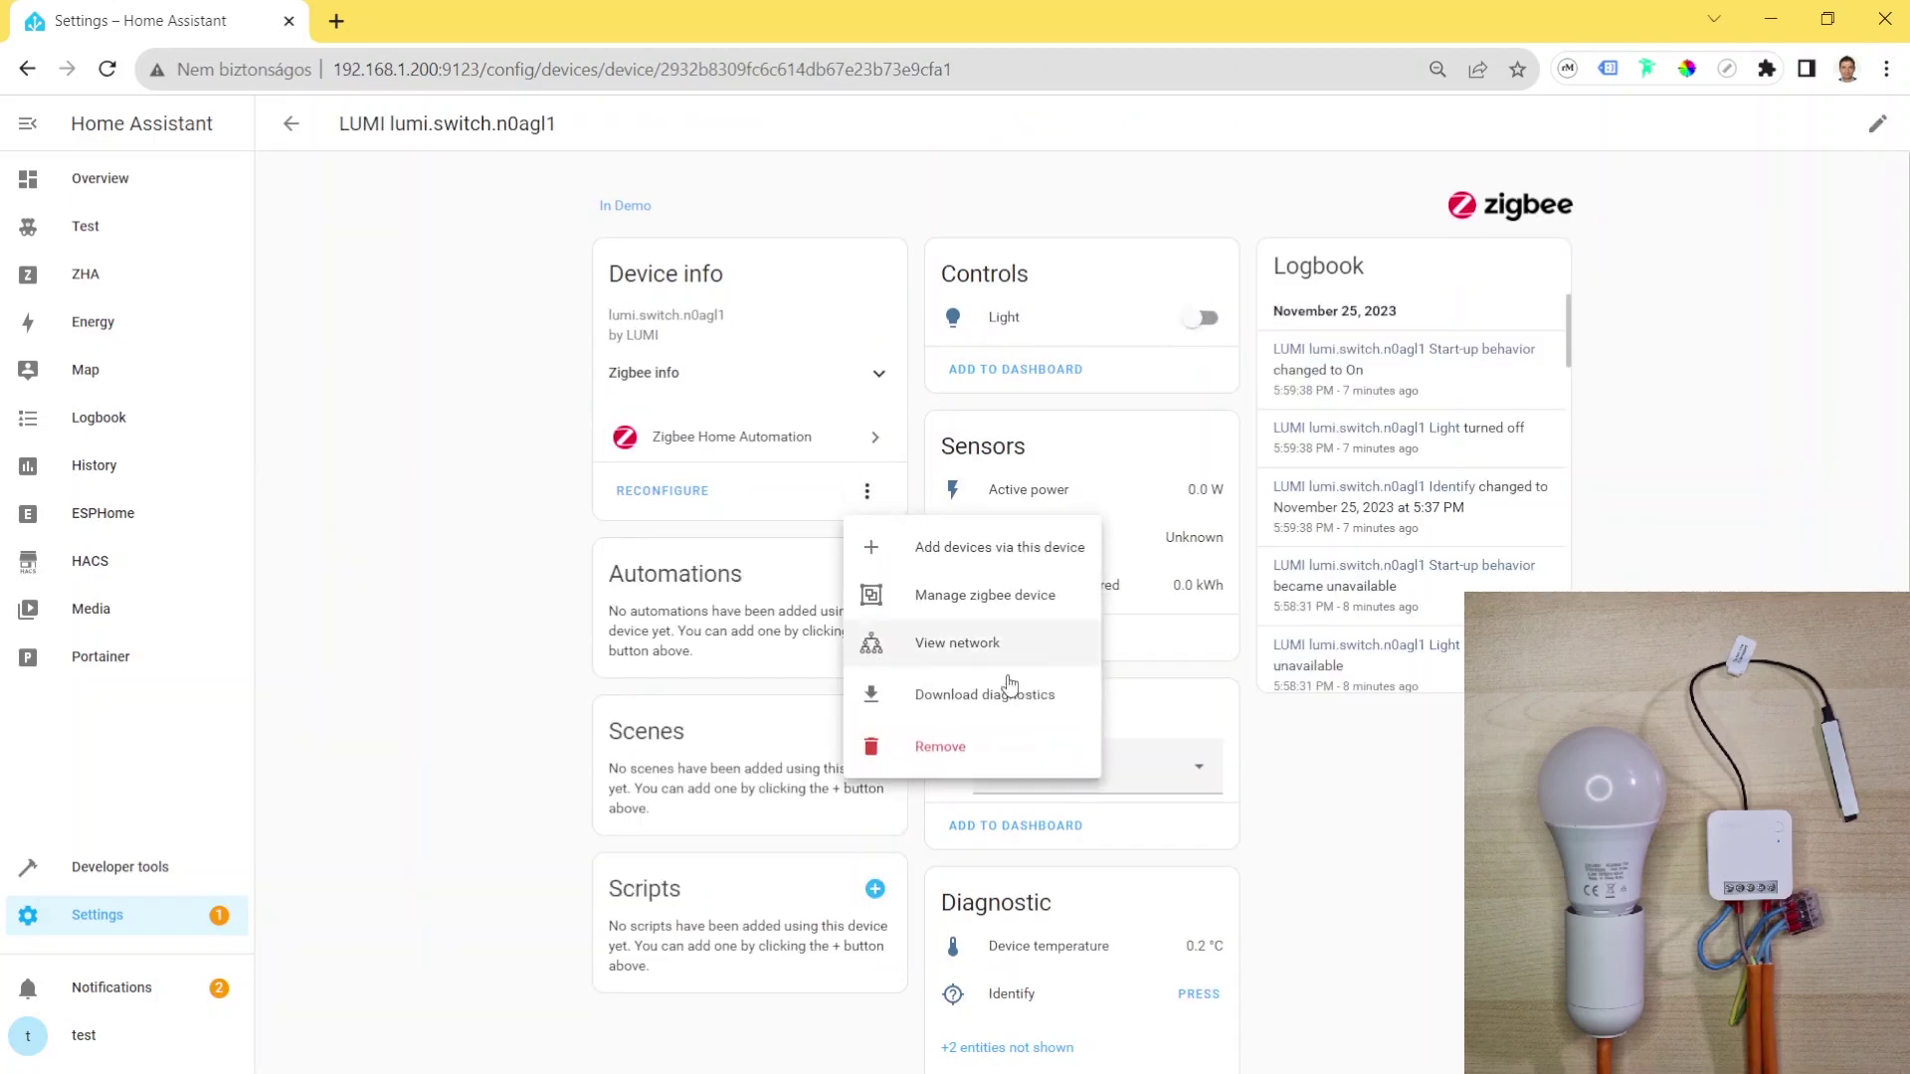
pyautogui.click(953, 742)
pyautogui.click(1111, 644)
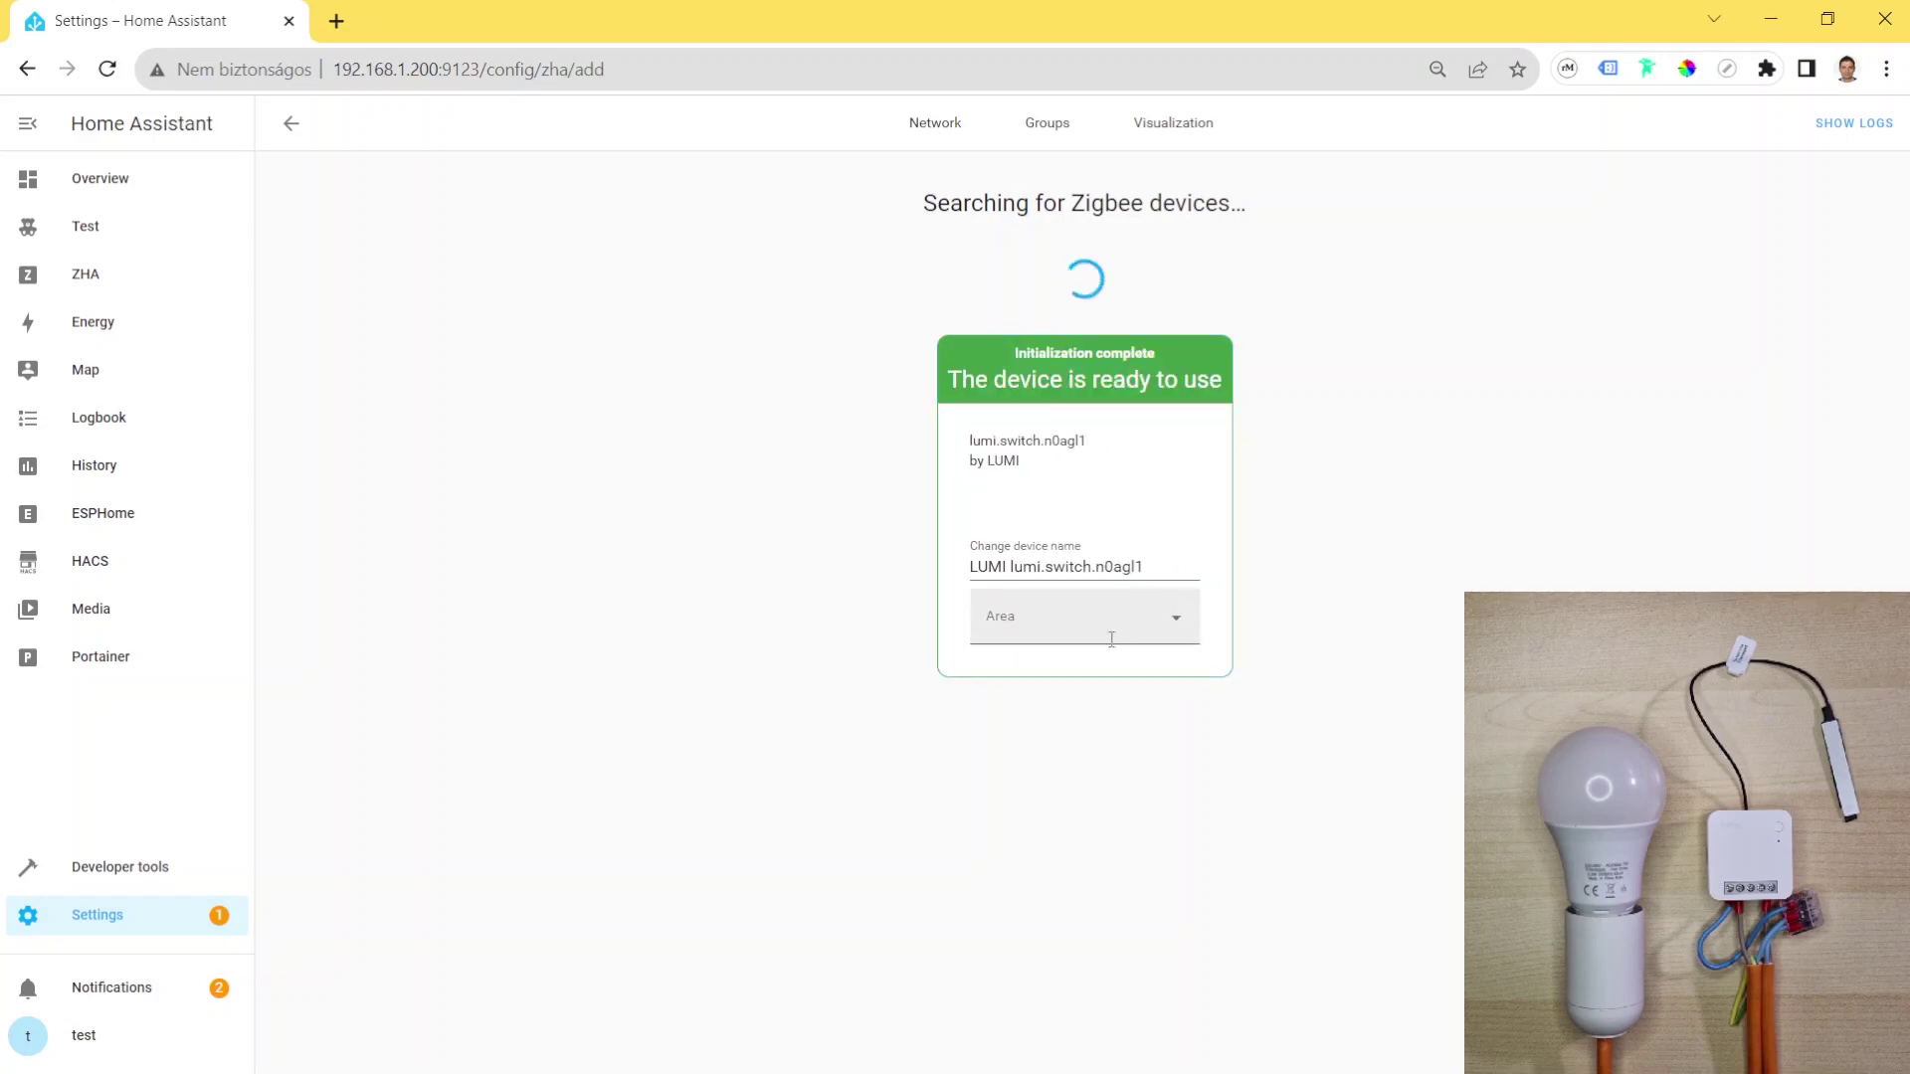
# - Assign the re-paired LUMI switch to the Demo area and return to the Zigbee device list
pyautogui.click(1218, 625)
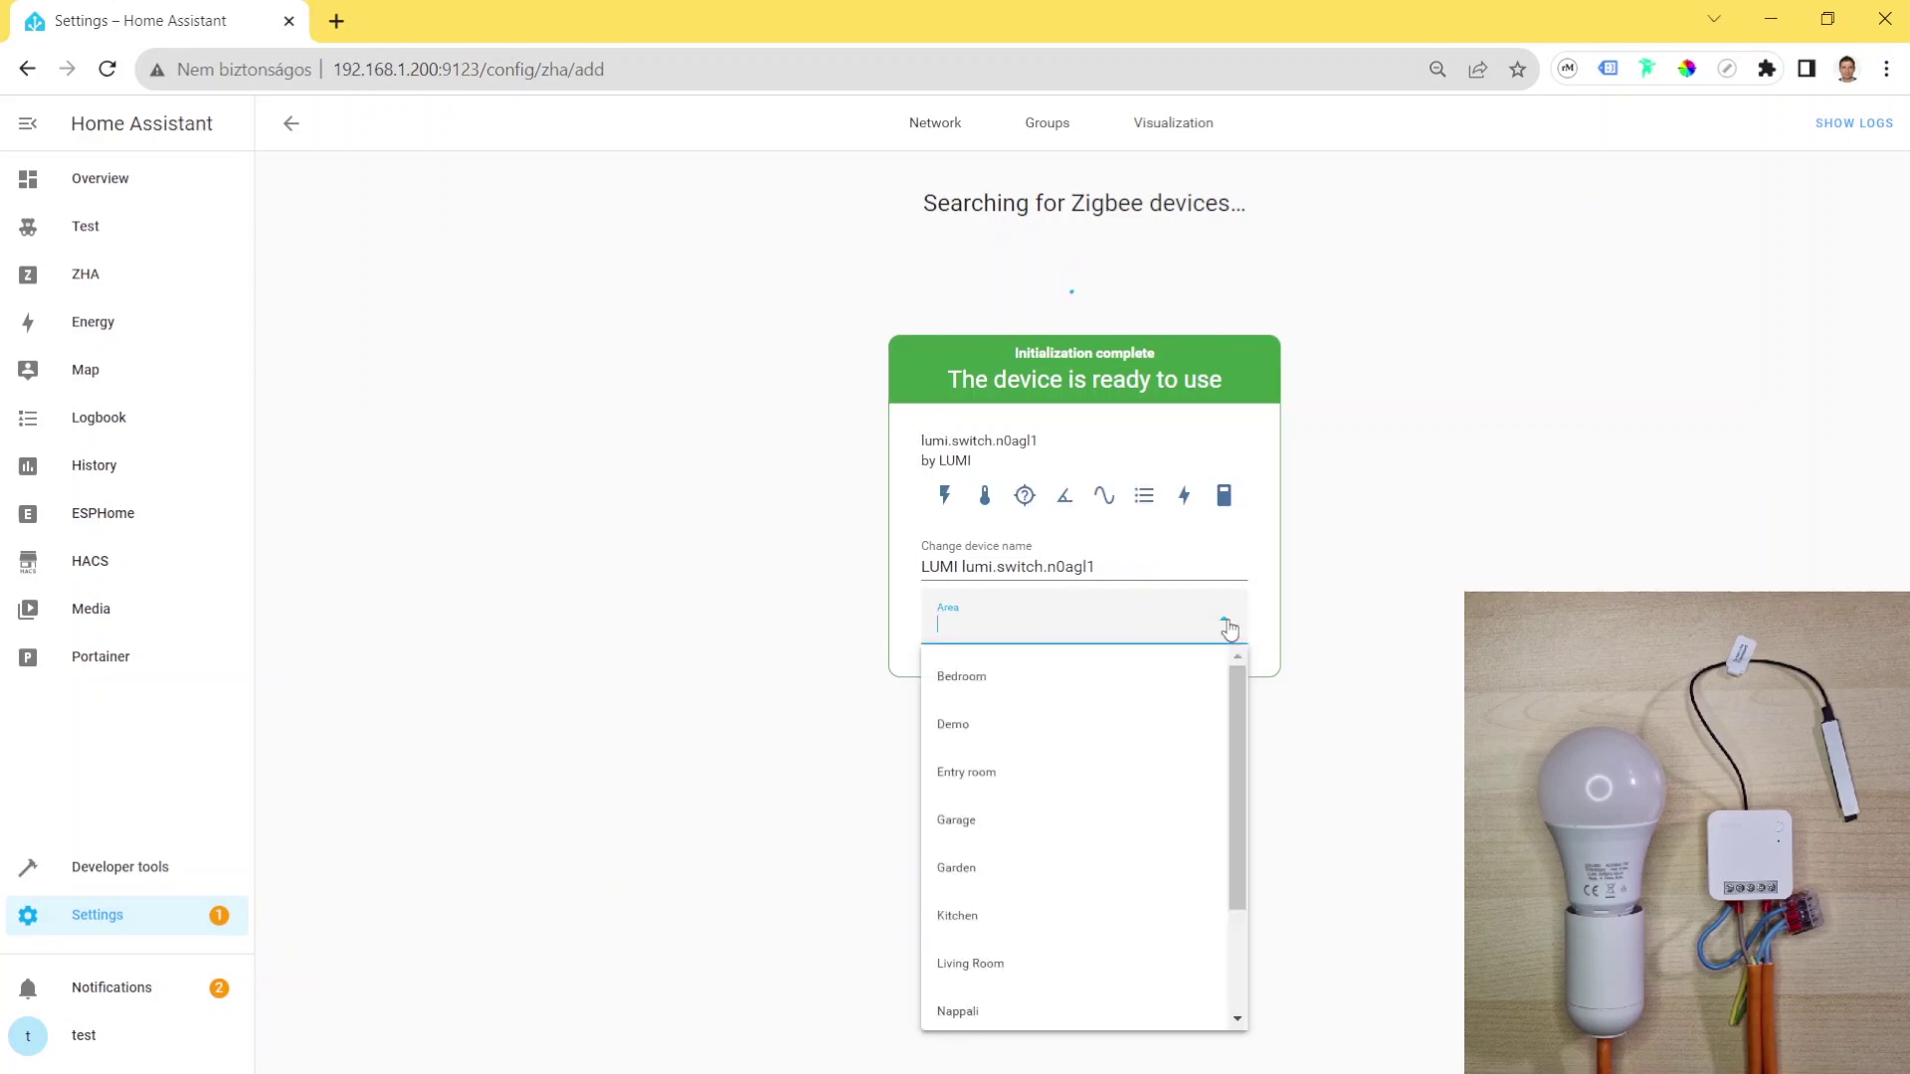
pyautogui.click(1125, 726)
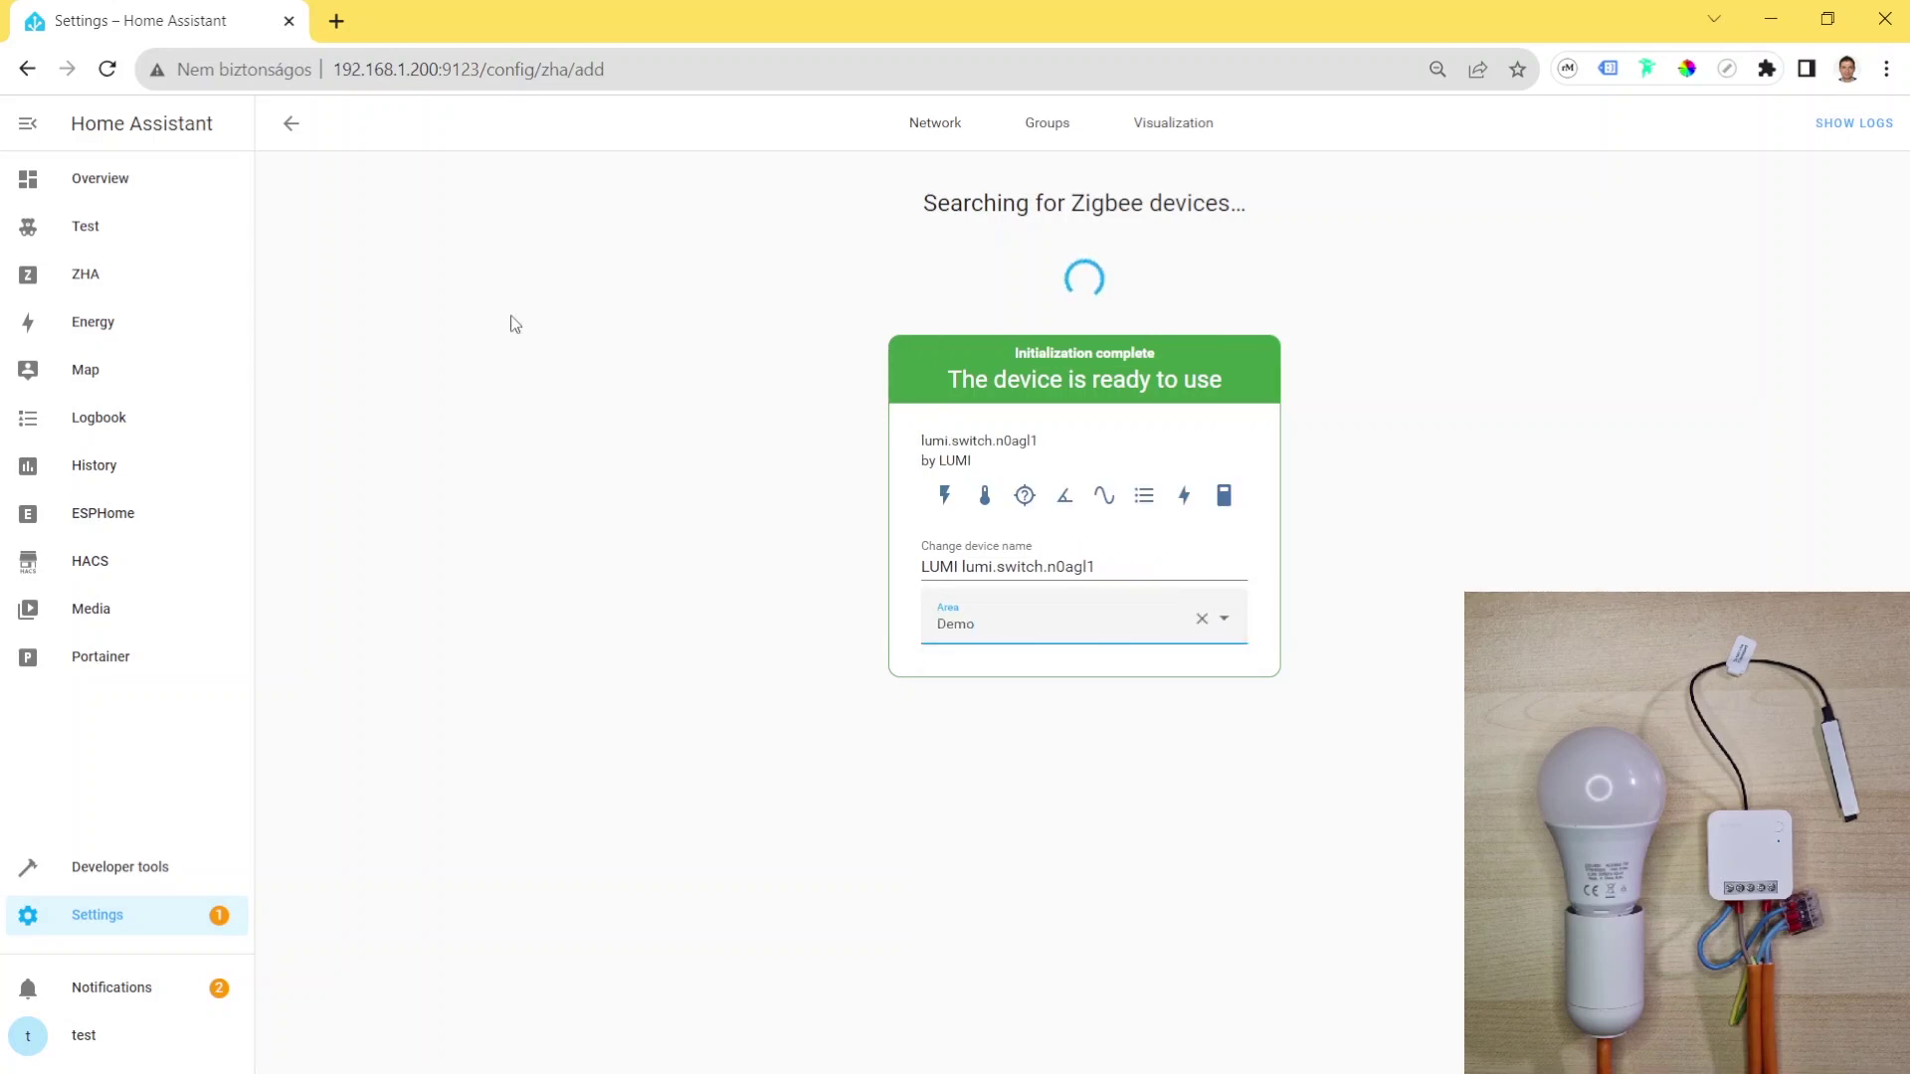
pyautogui.click(288, 126)
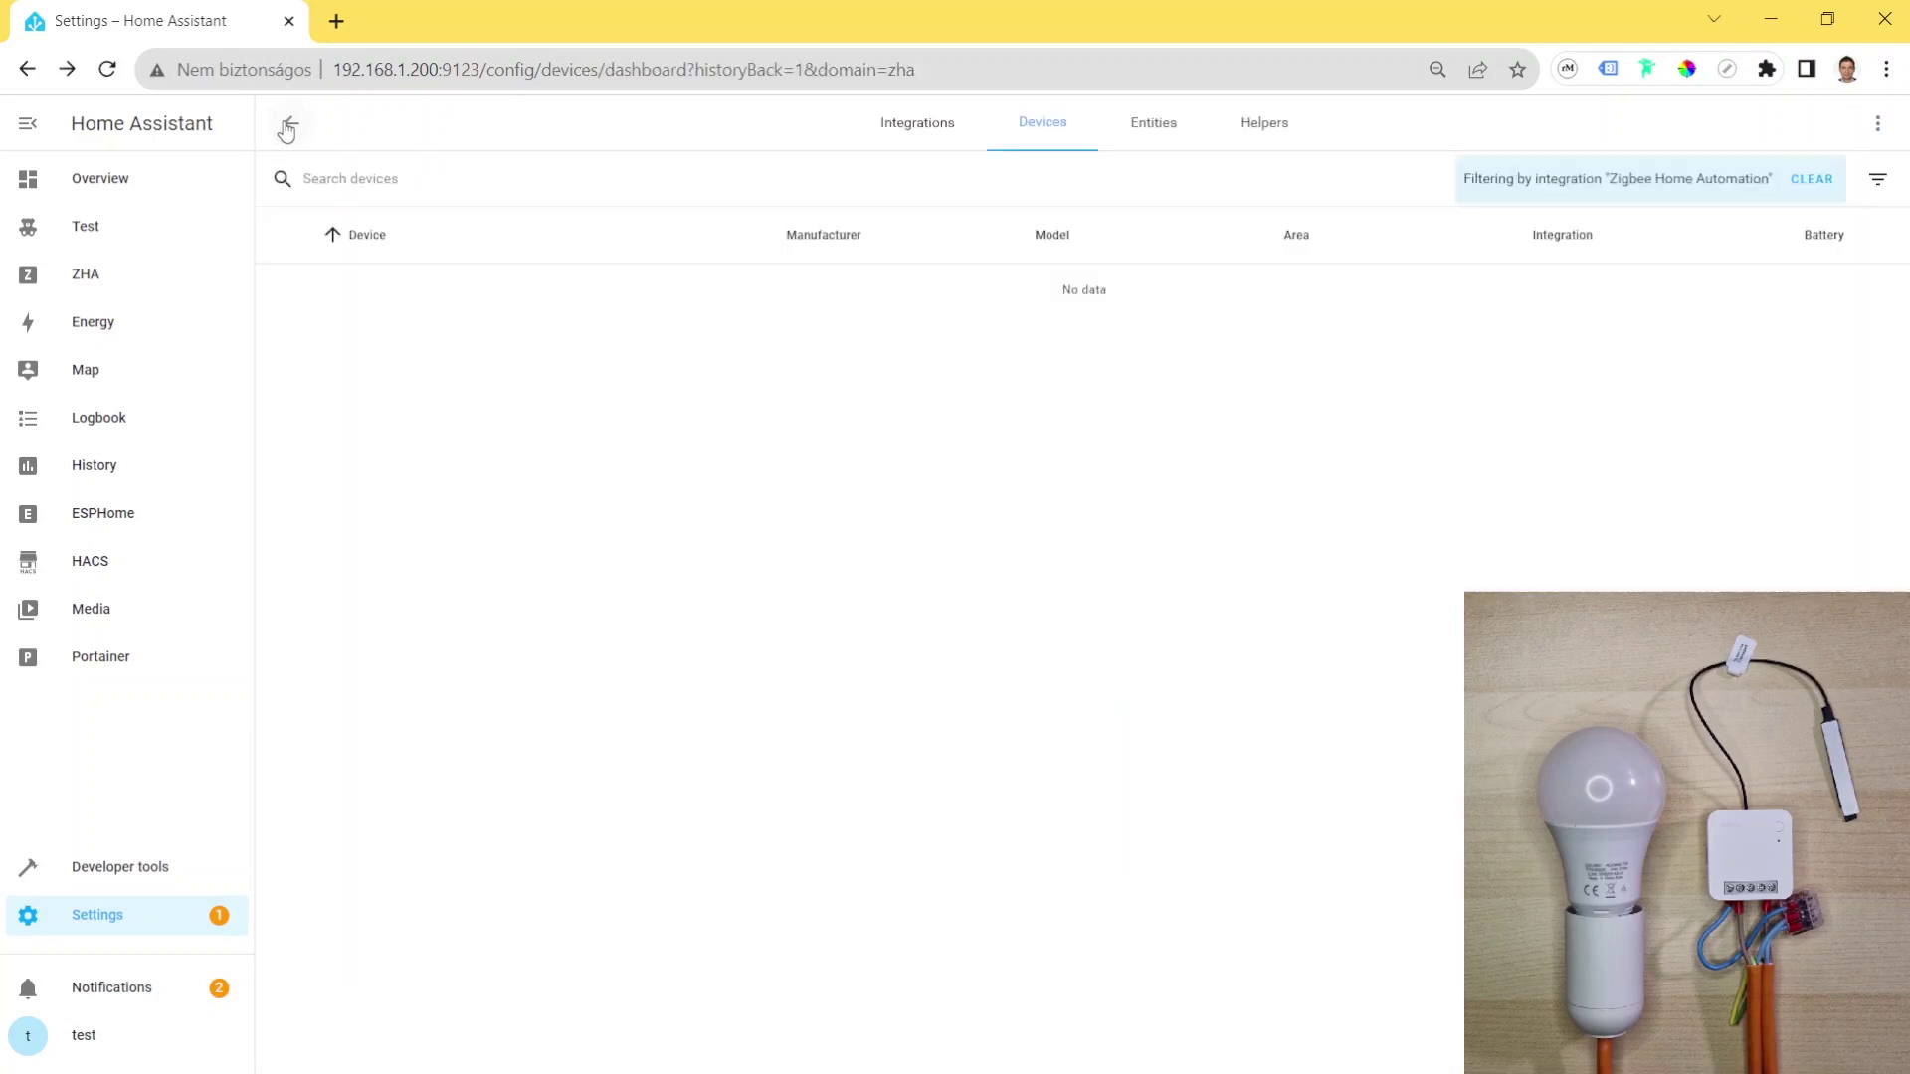
# - Open the re-paired LUMI device's page and test its switch by turning it on and off twice
pyautogui.click(443, 448)
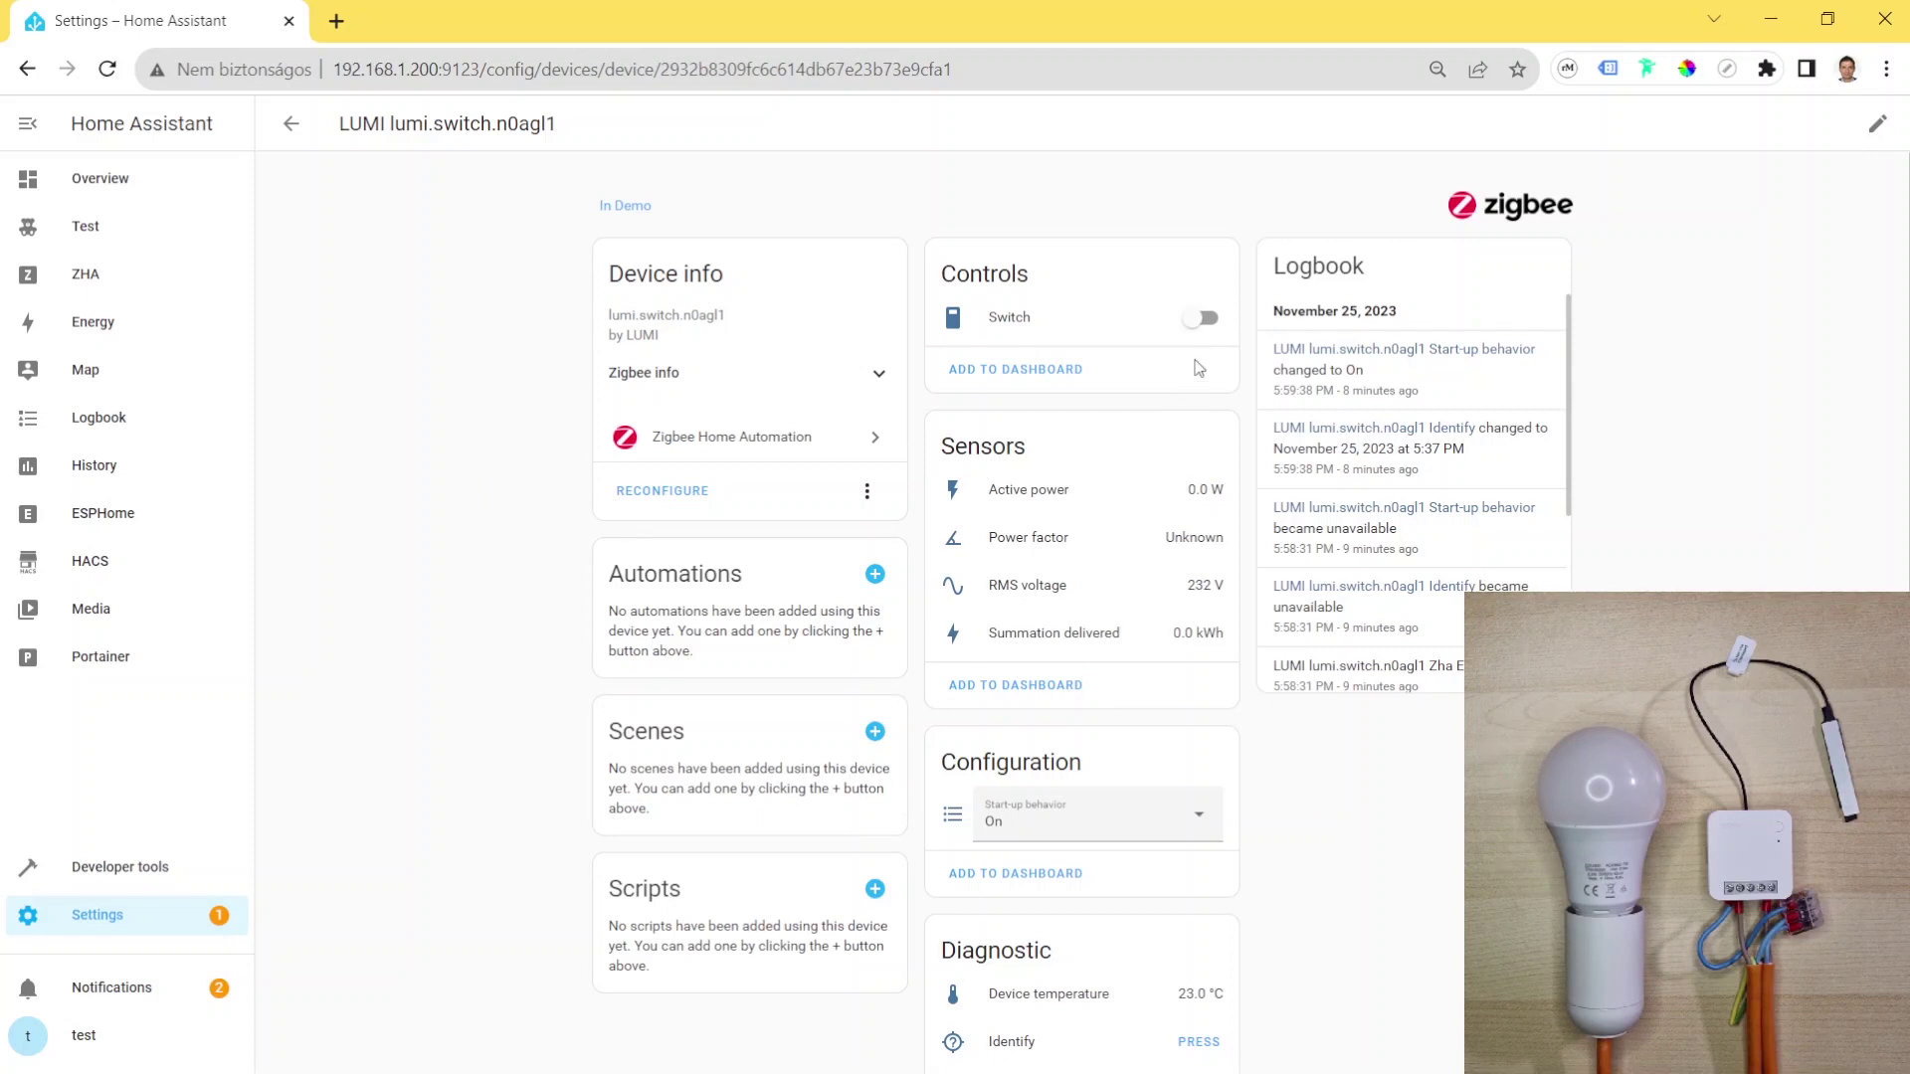
pyautogui.click(1208, 320)
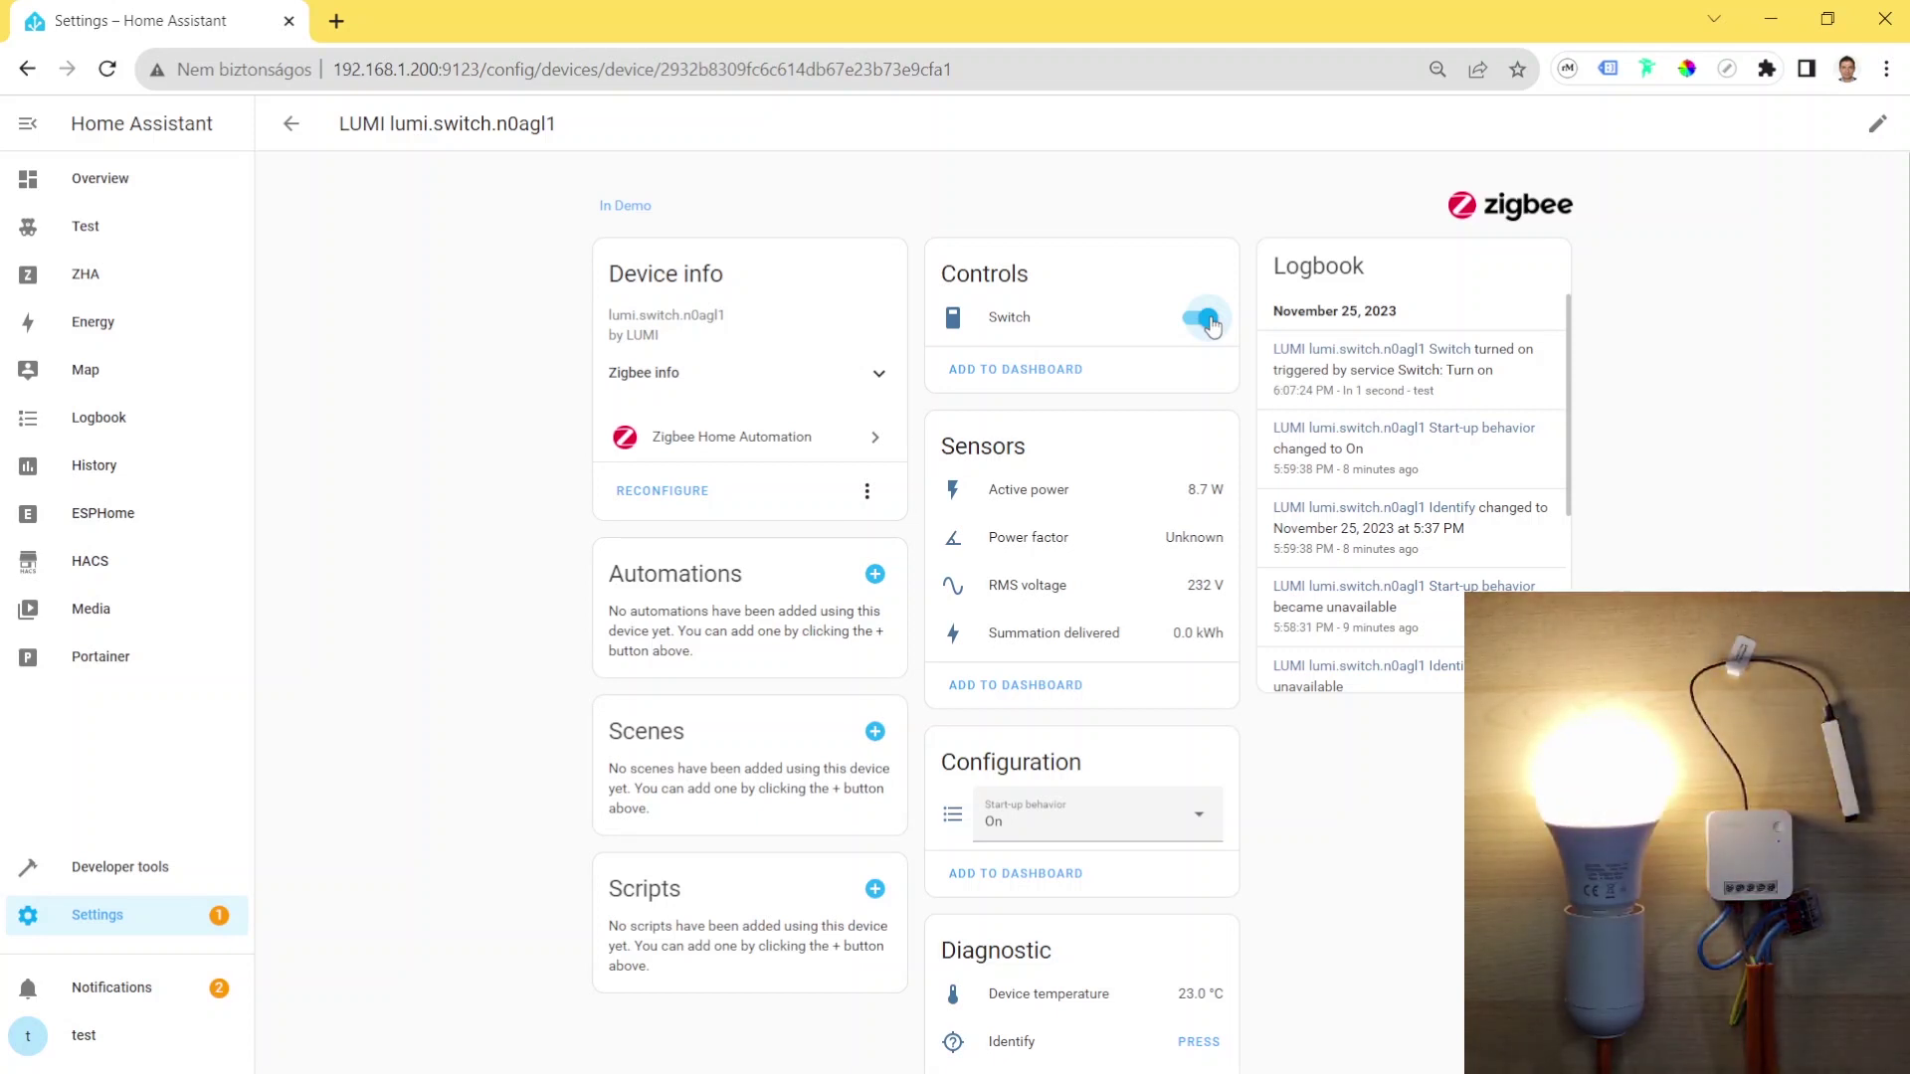
pyautogui.click(1195, 320)
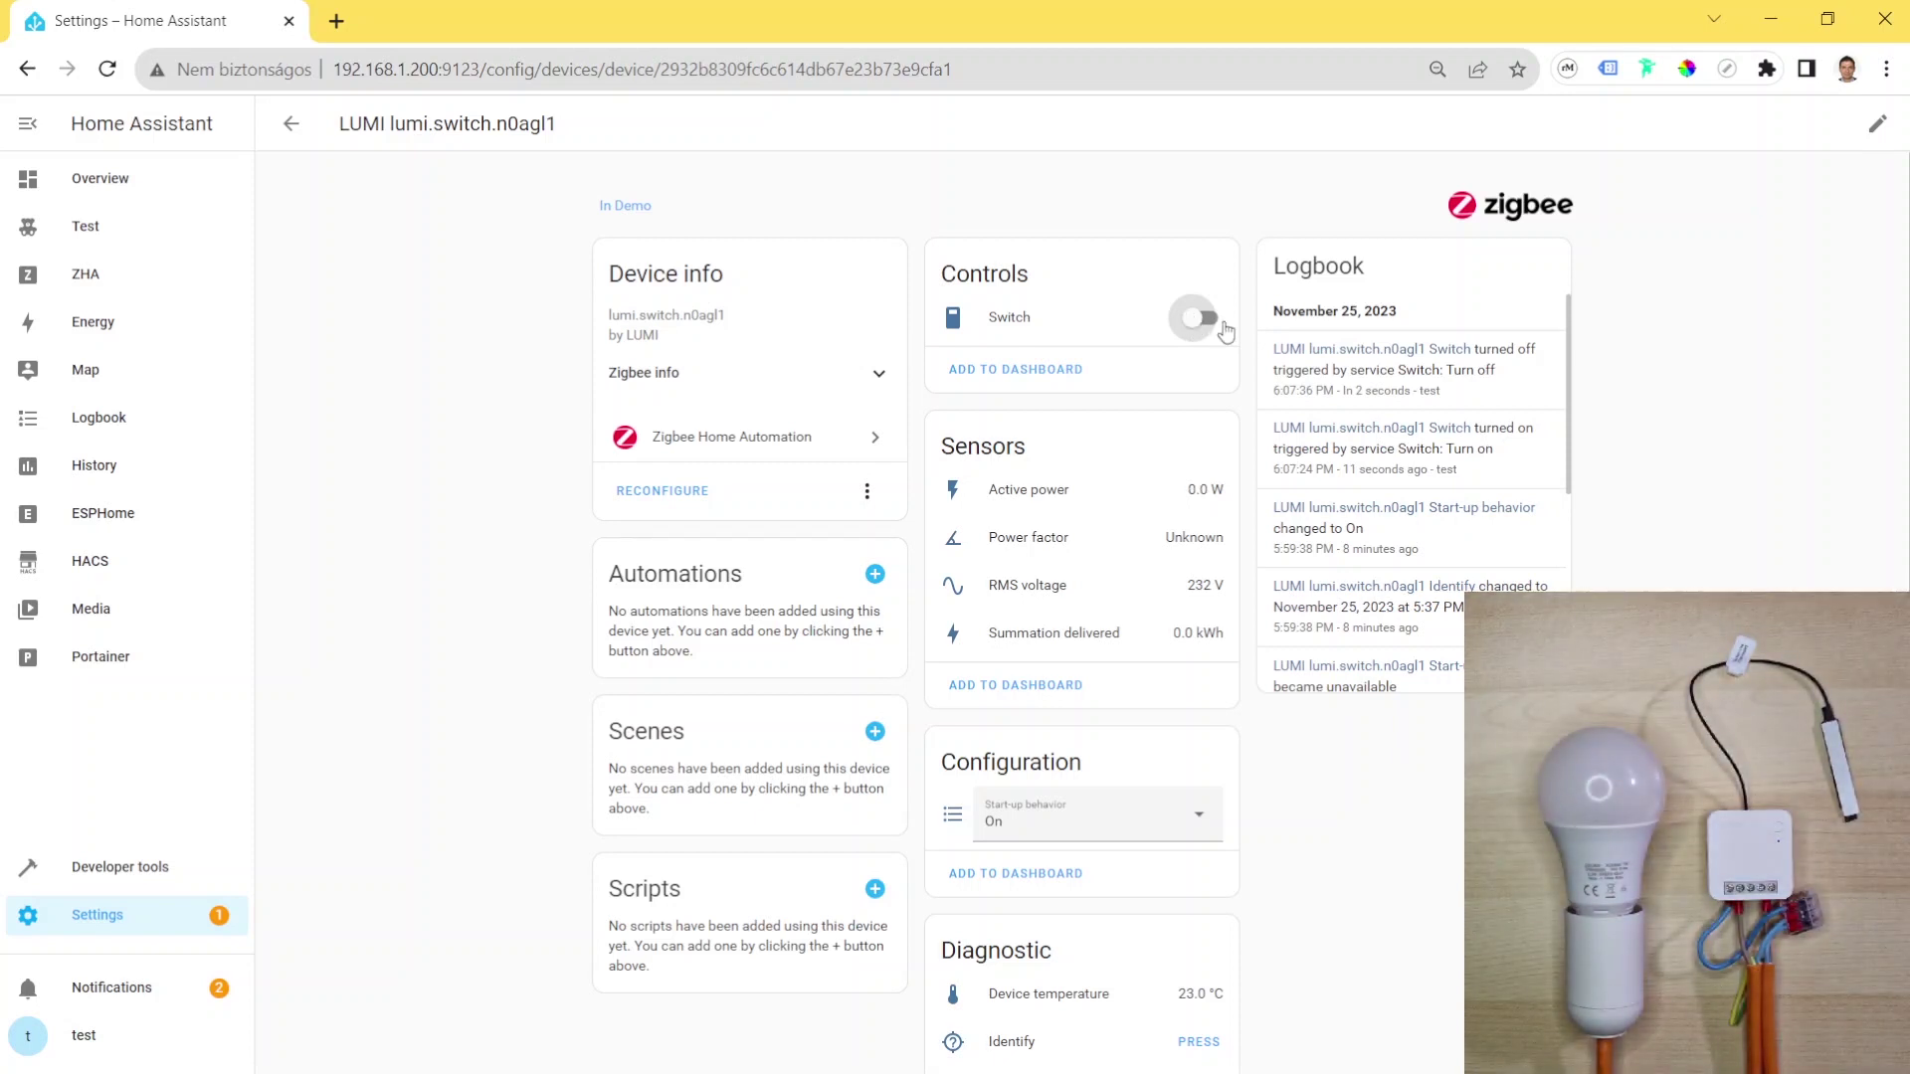
pyautogui.click(1207, 320)
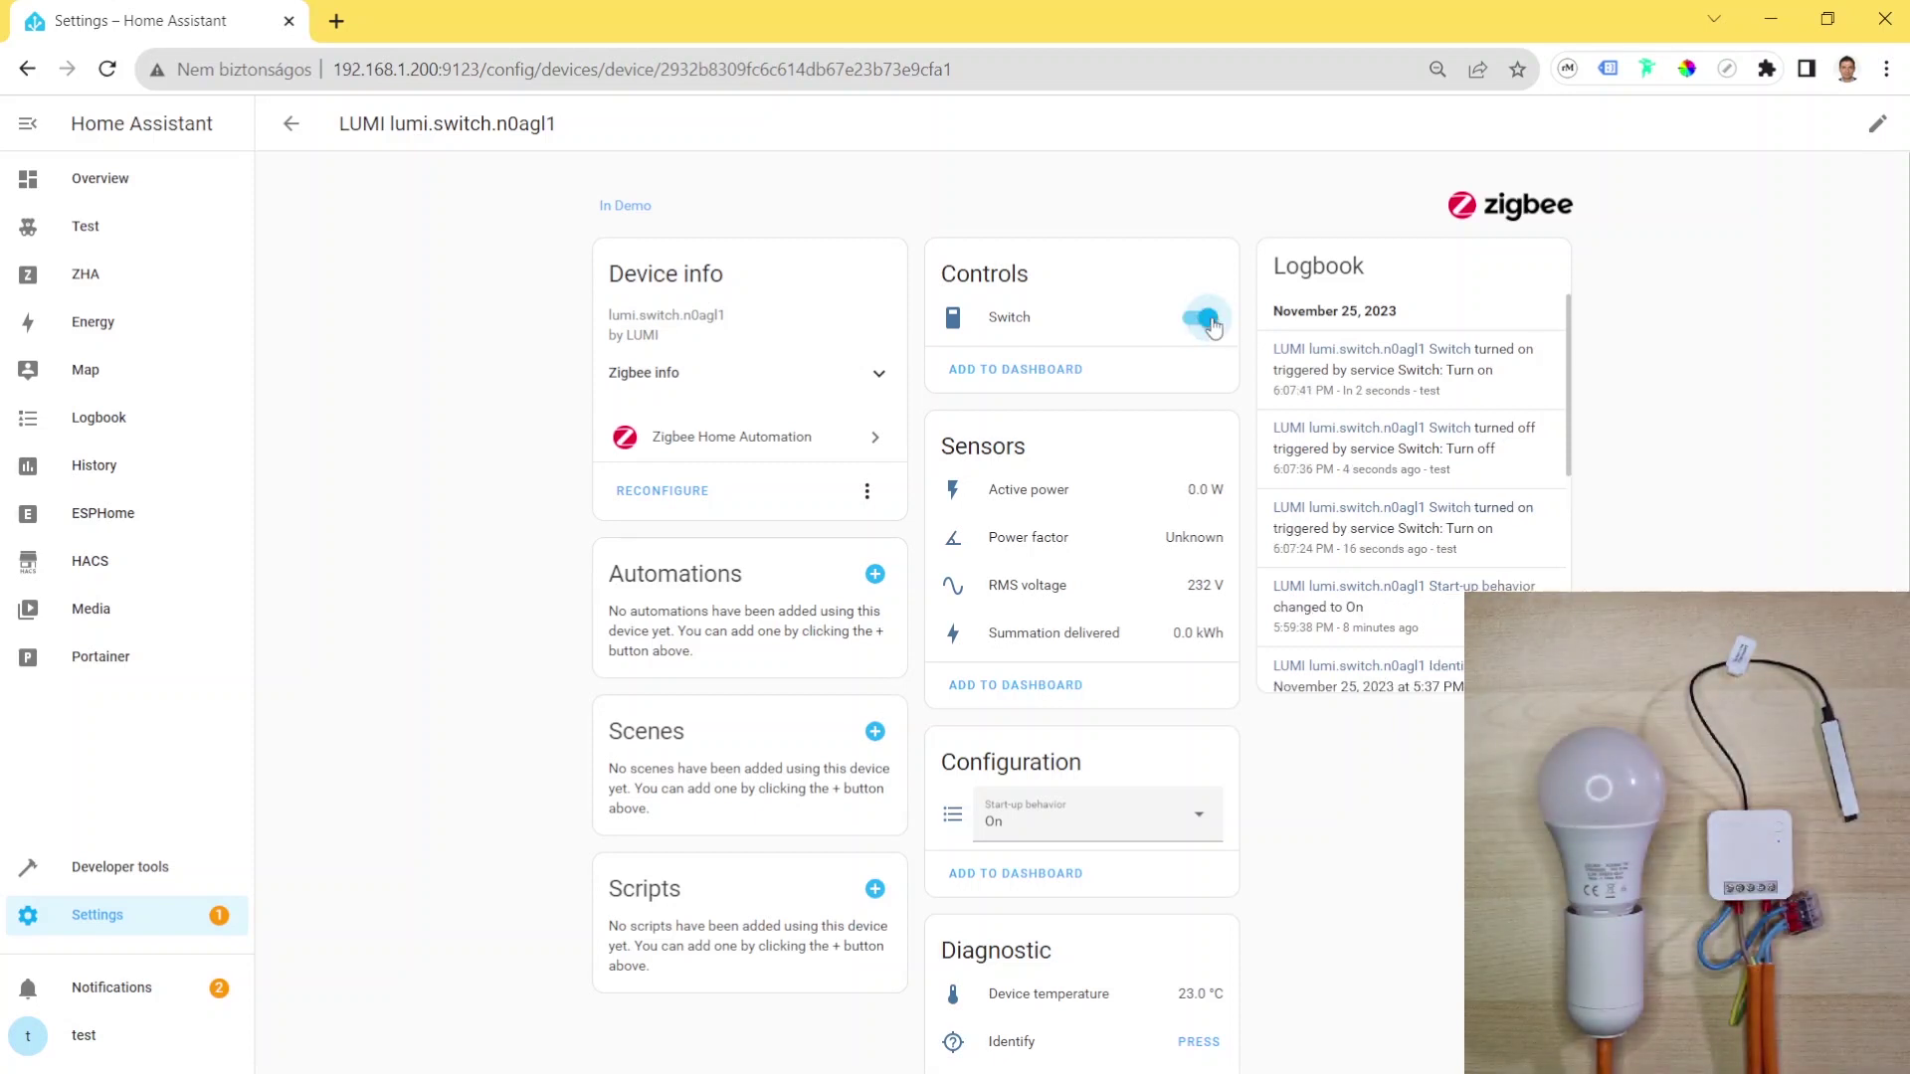
pyautogui.click(1189, 321)
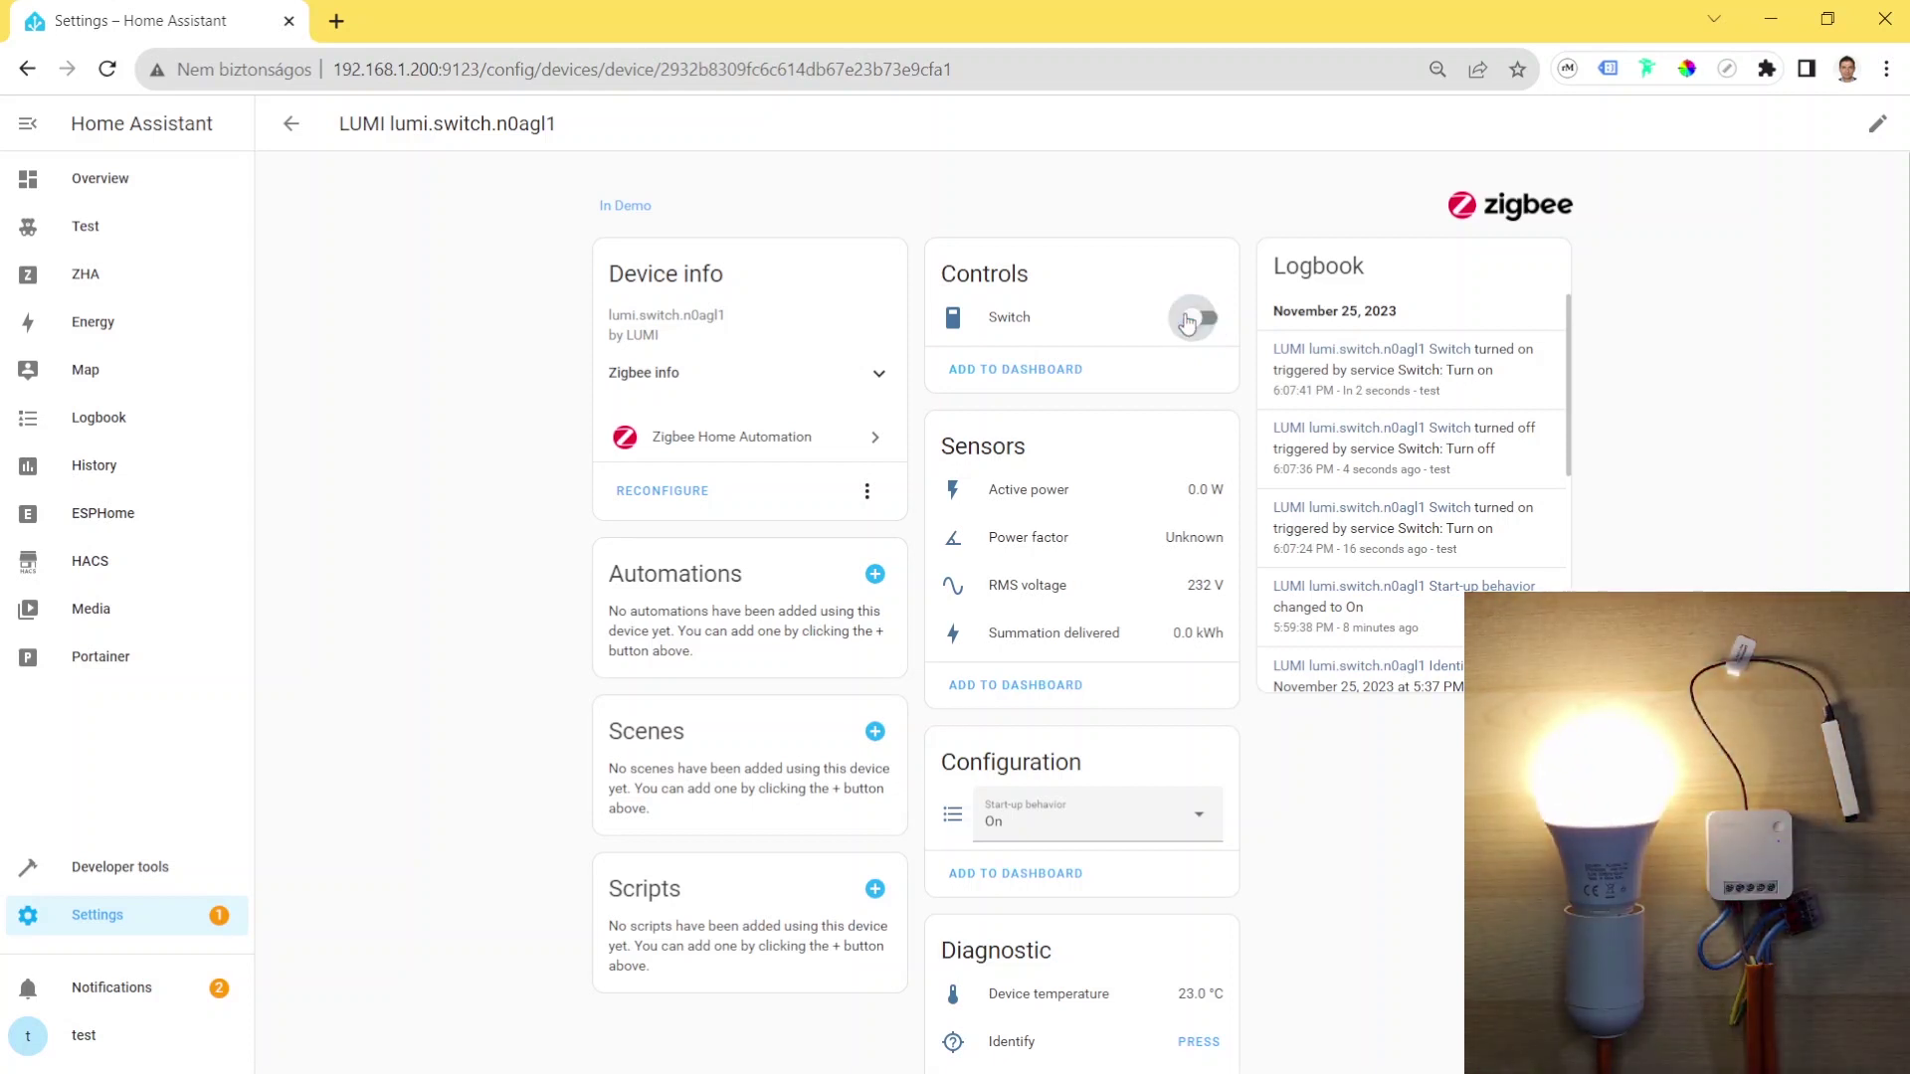
# - Examine the device's Zigbee info and its full Zigbee signature for the applied quirk class, and close the management dialog
pyautogui.click(872, 378)
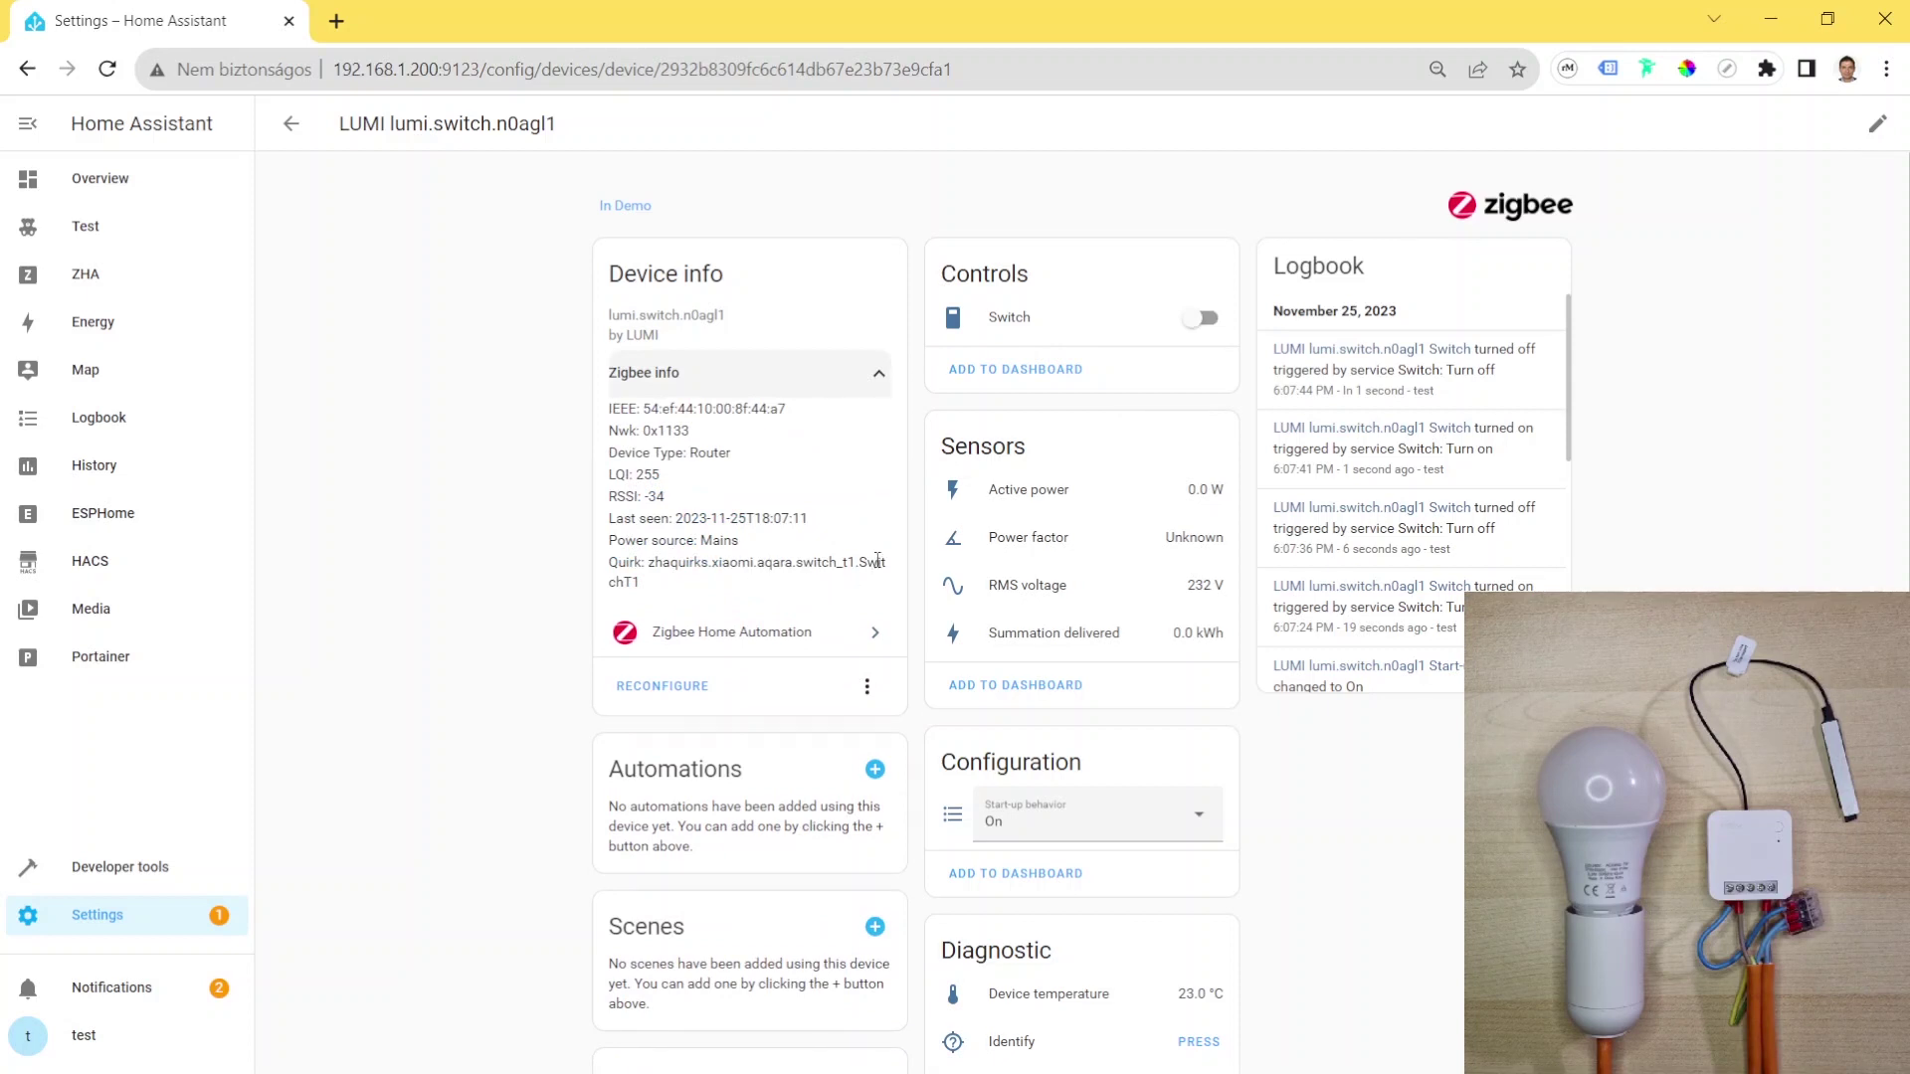
pyautogui.click(867, 686)
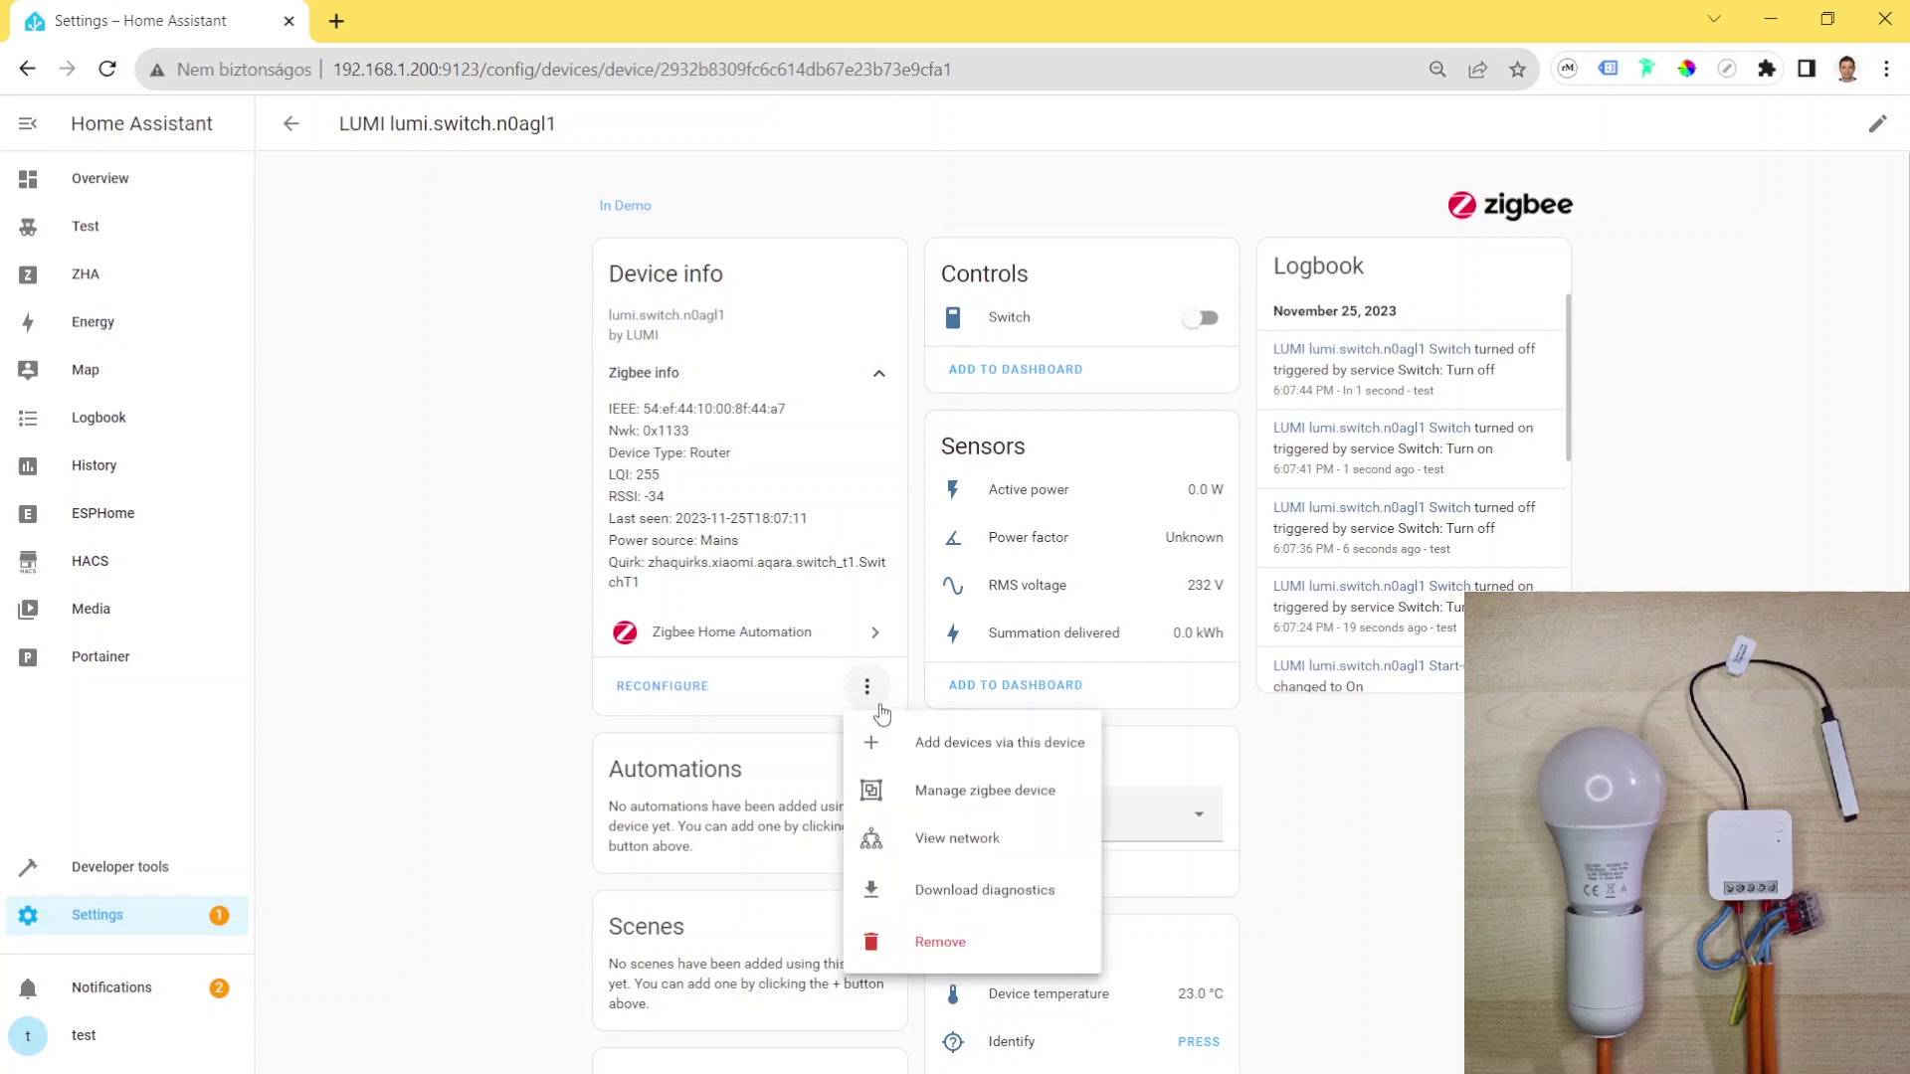
pyautogui.click(1025, 791)
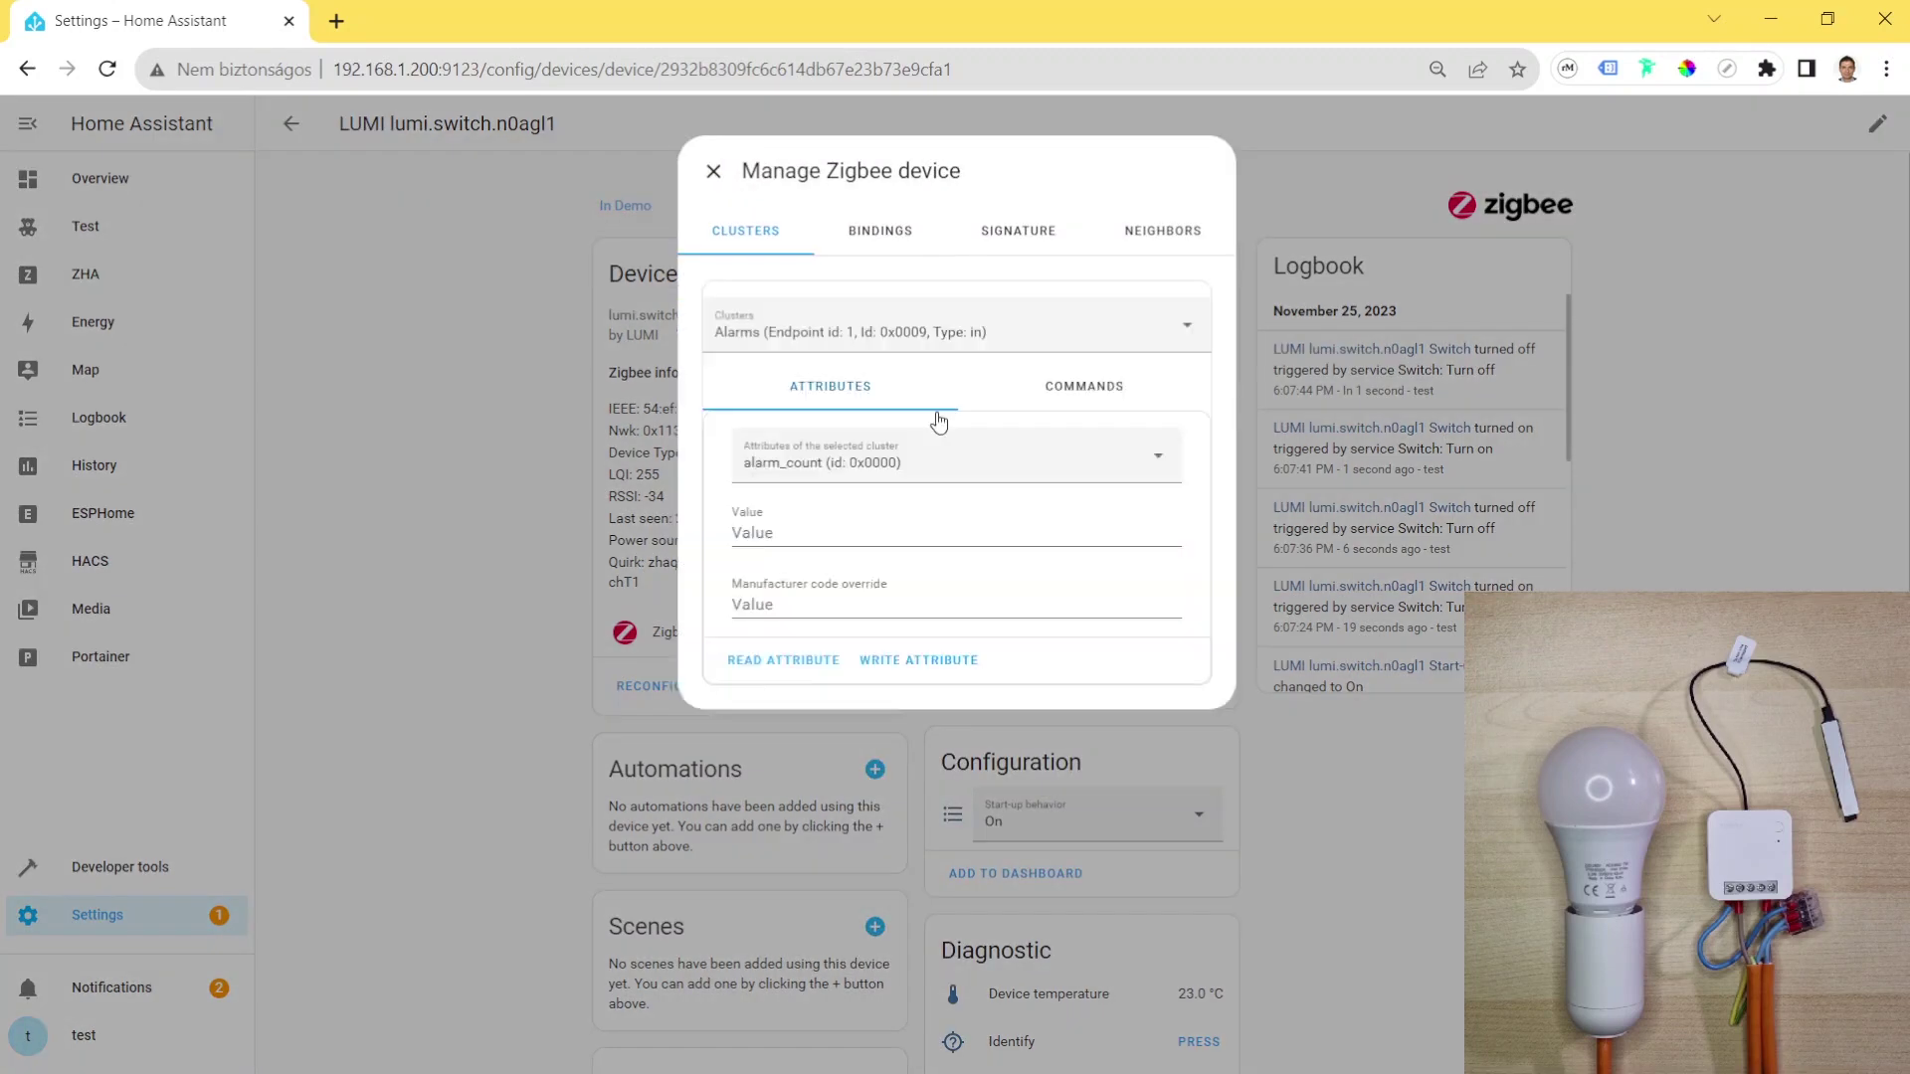
pyautogui.click(1015, 242)
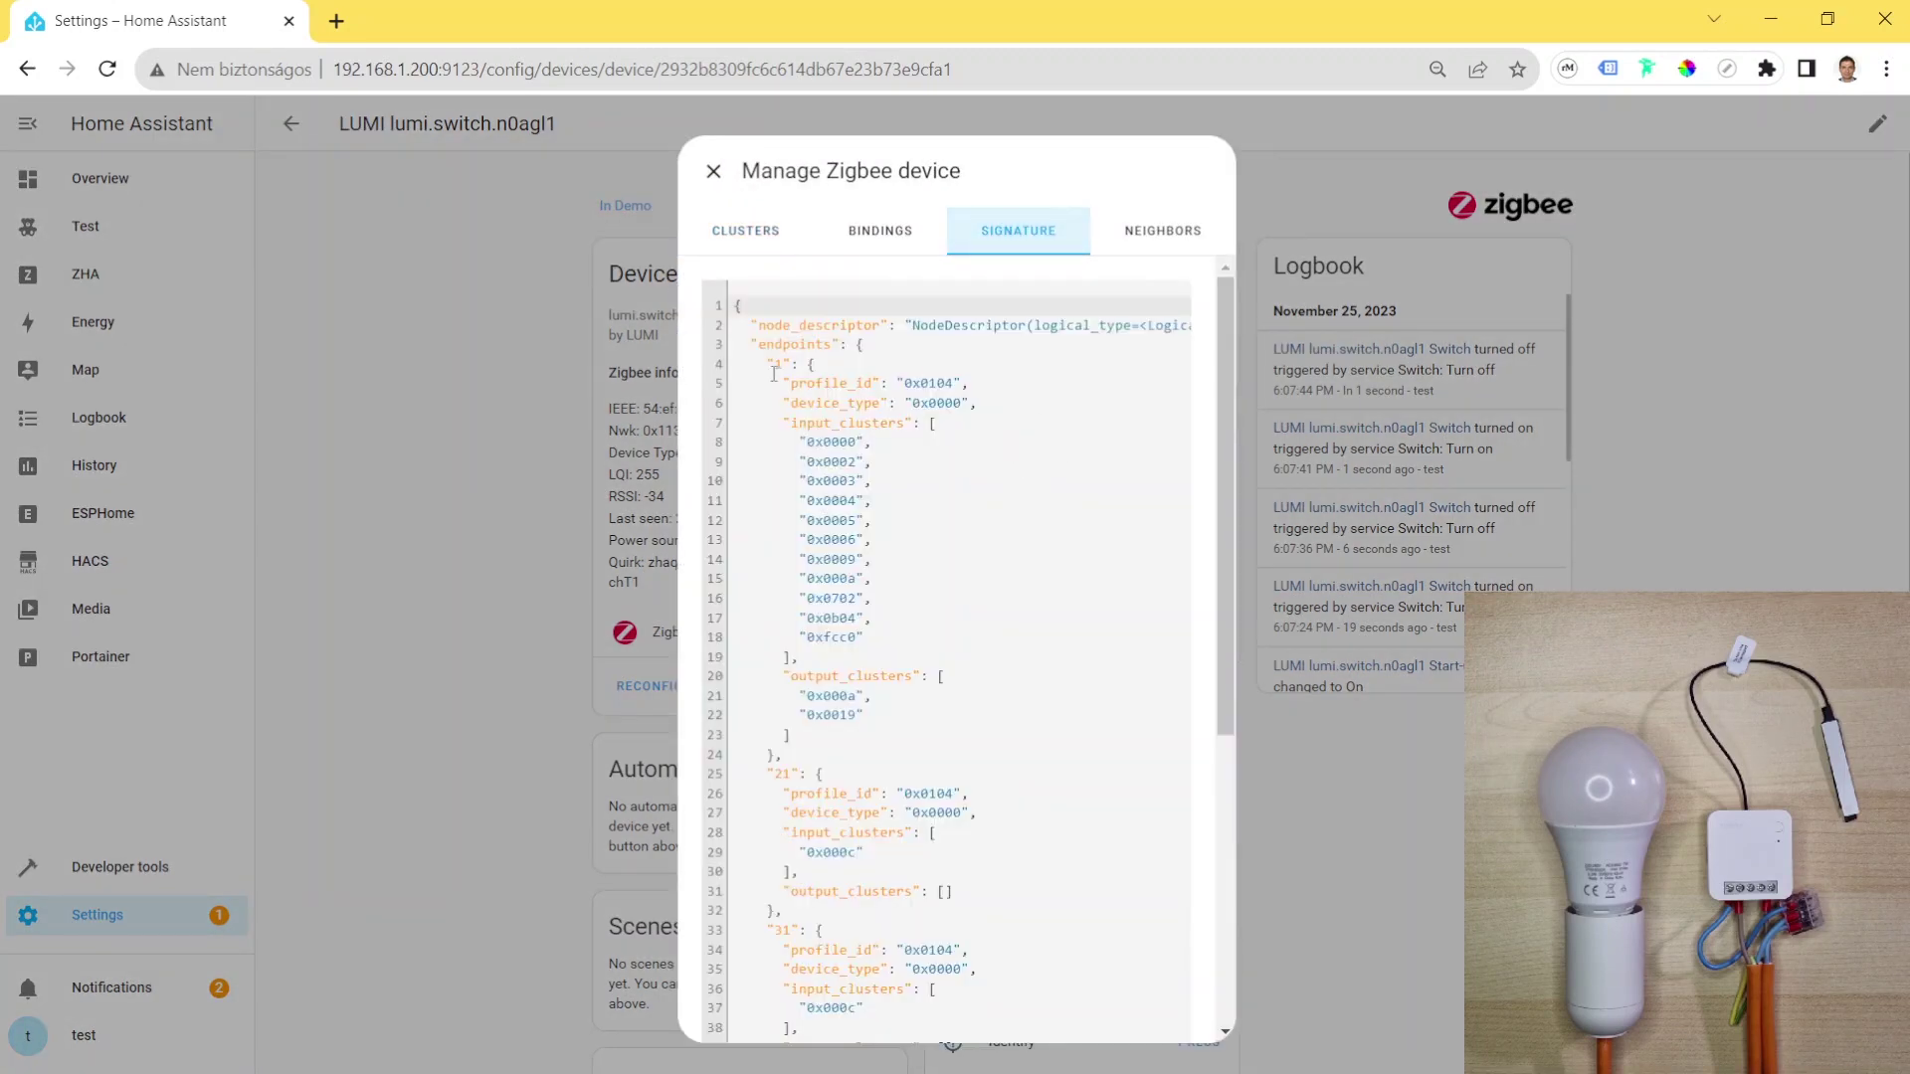
pyautogui.moveTo(1227, 651); pyautogui.dragTo(1257, 989)
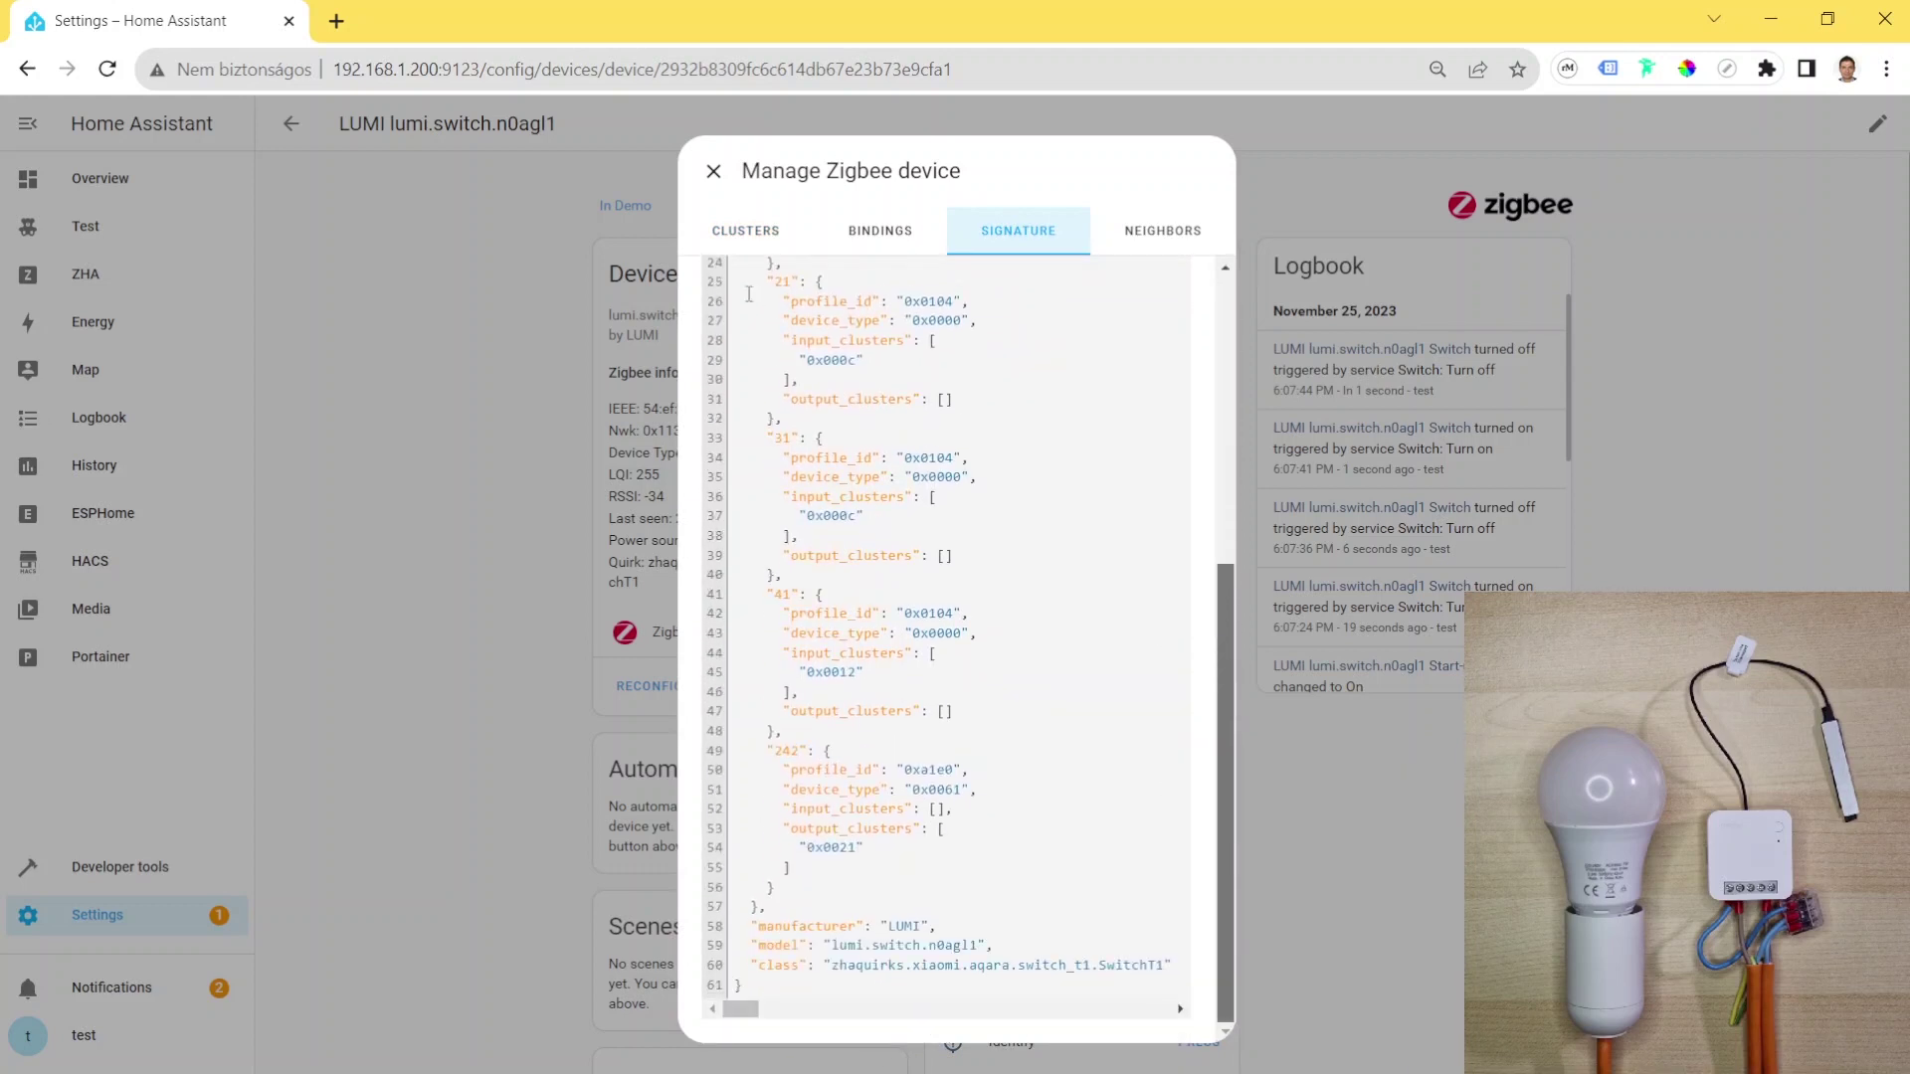
pyautogui.click(713, 172)
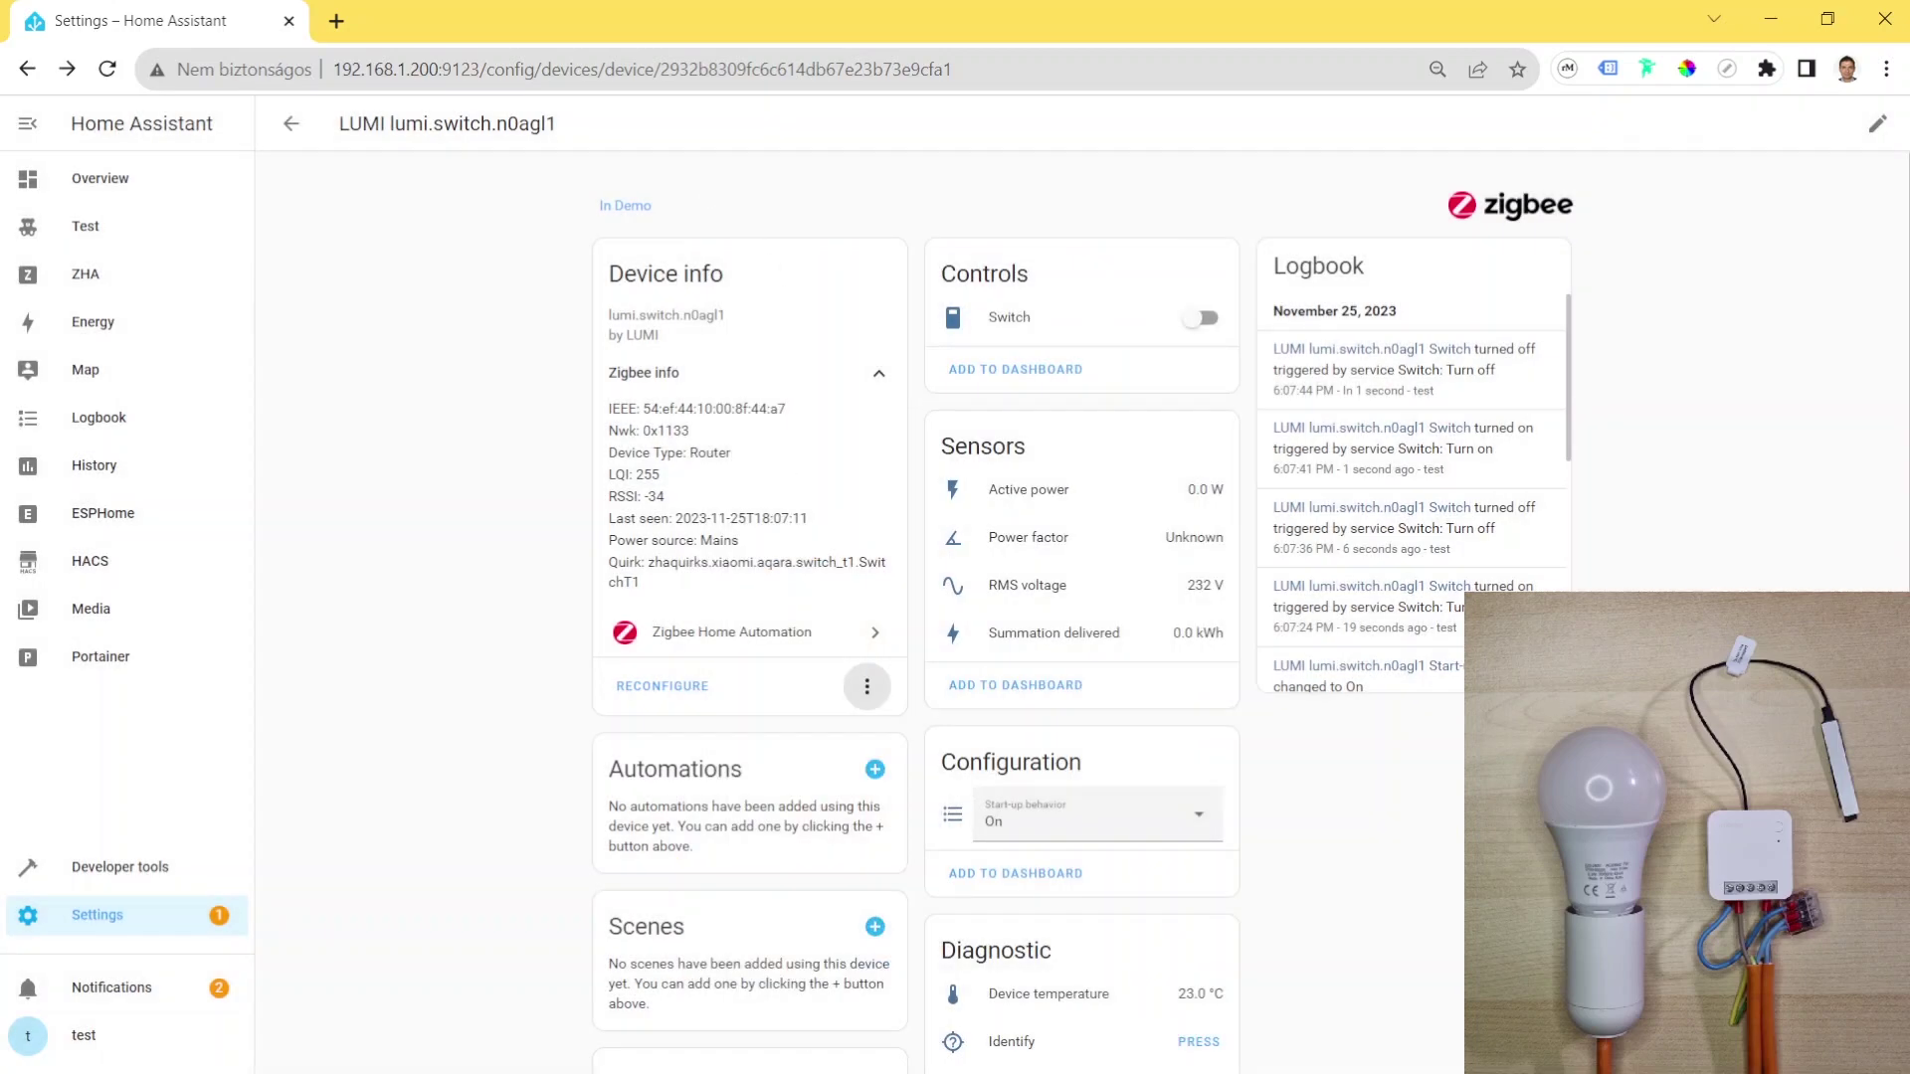